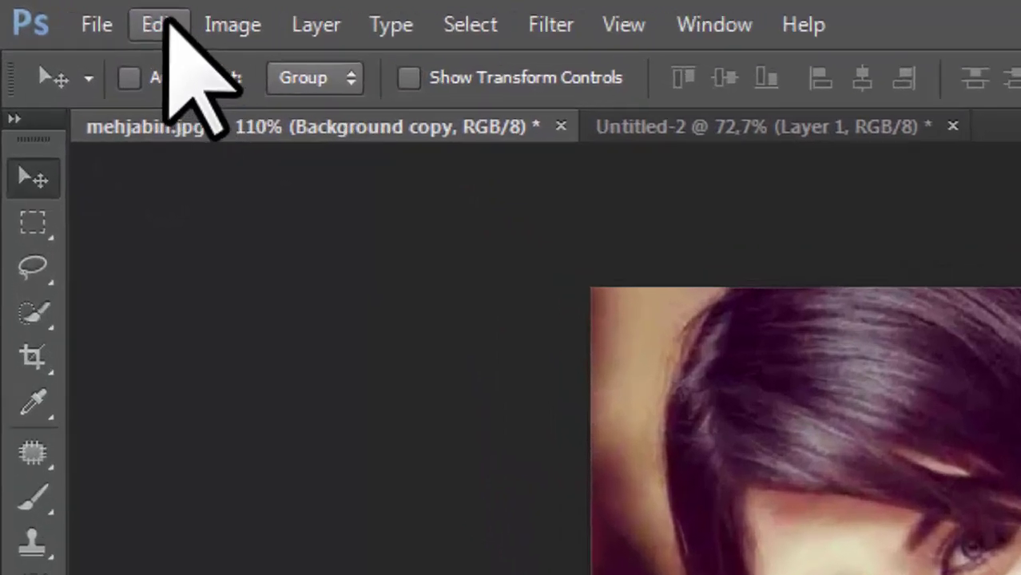
Step: With mehjabin.jpg open, switch to the Lasso tool and reopen the Edit menu
left_click(69, 9)
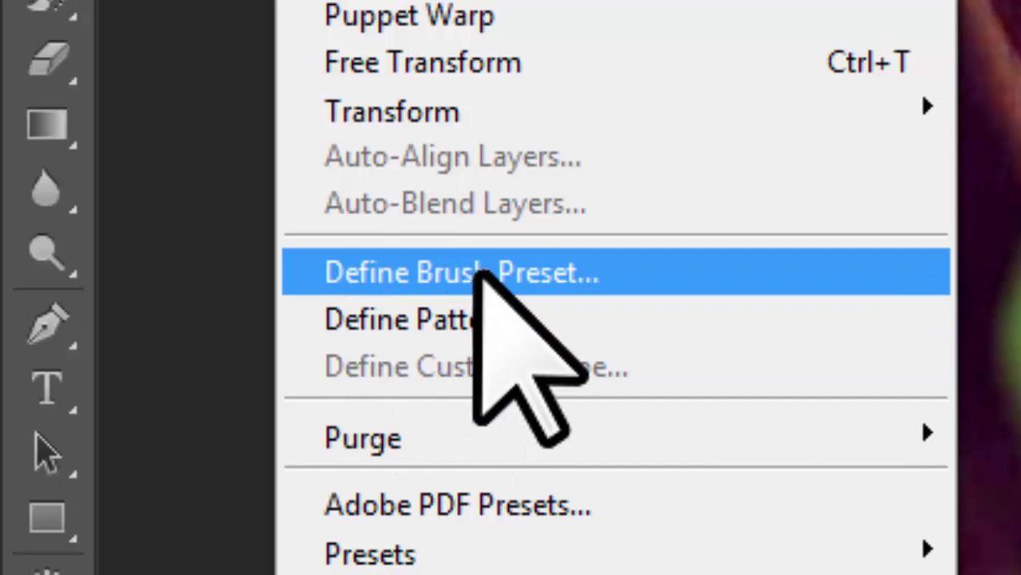
key("Escape")
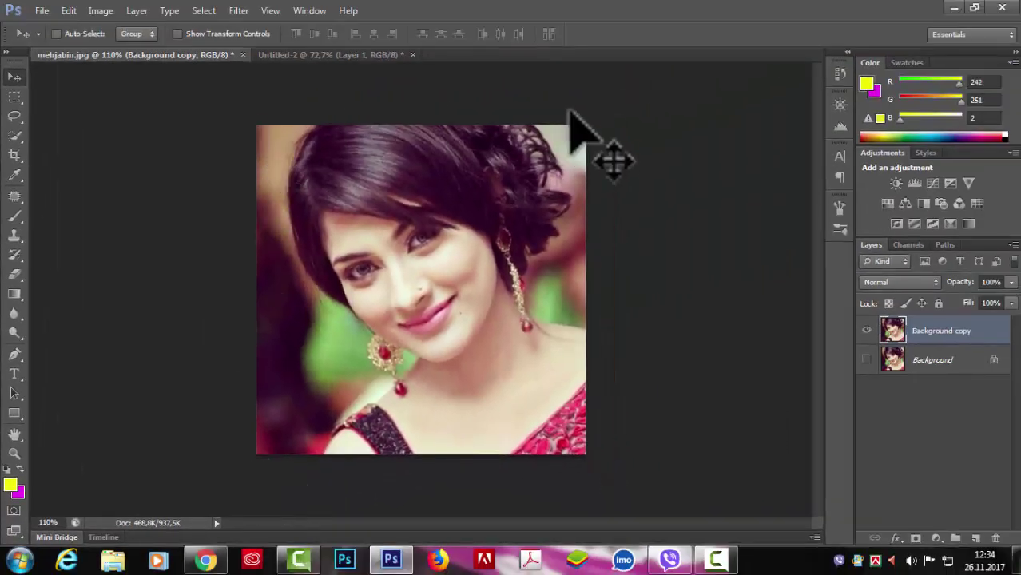
key("l")
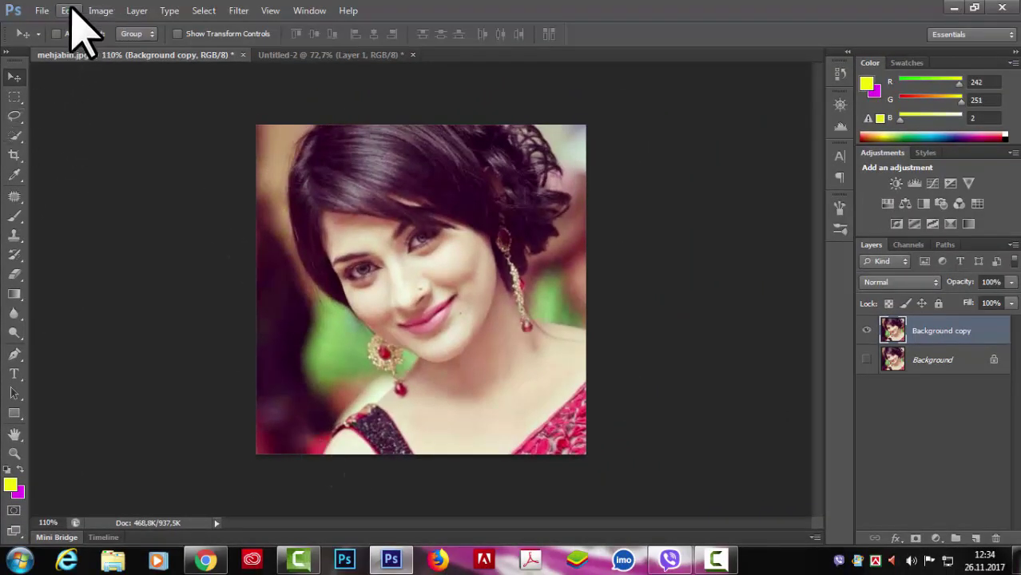
left_click(70, 11)
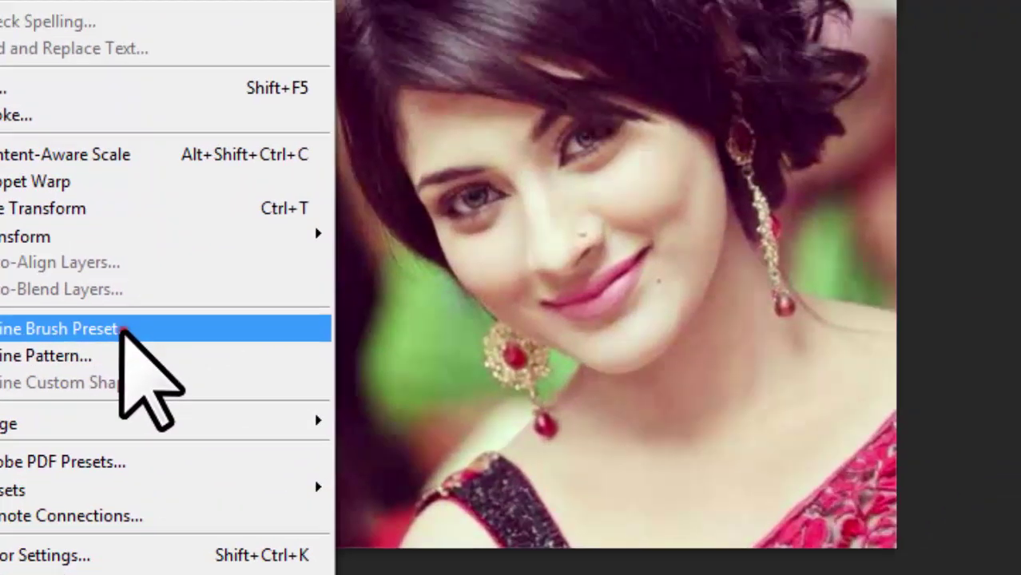
Step: Define a 400 px brush preset named br1 from the portrait photo
left_click(373, 132)
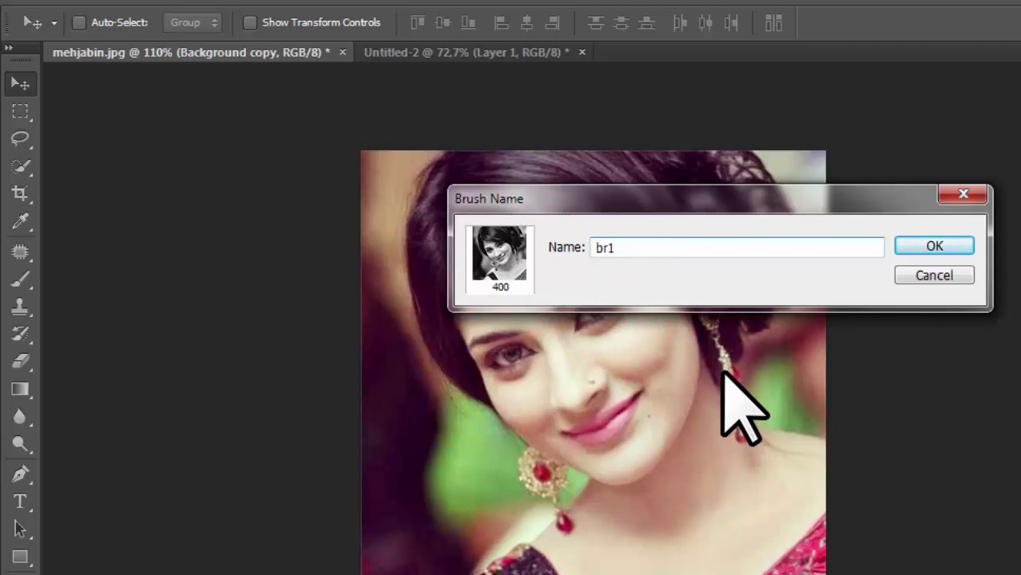
left_click(943, 246)
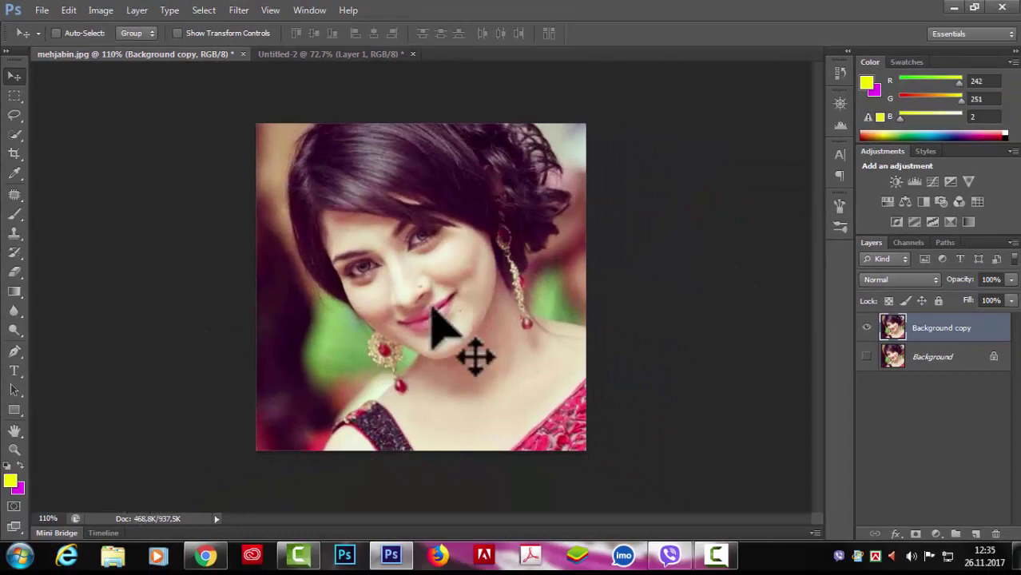
Step: On Untitled-2, select the Brush tool with the br1 brush and swap magenta to the foreground
left_click(328, 55)
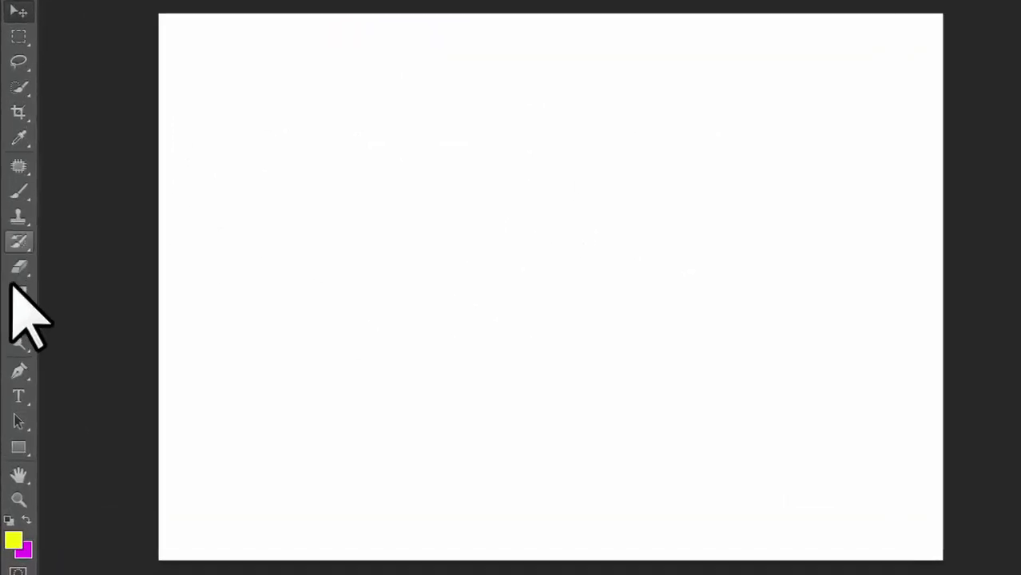
left_click(13, 214)
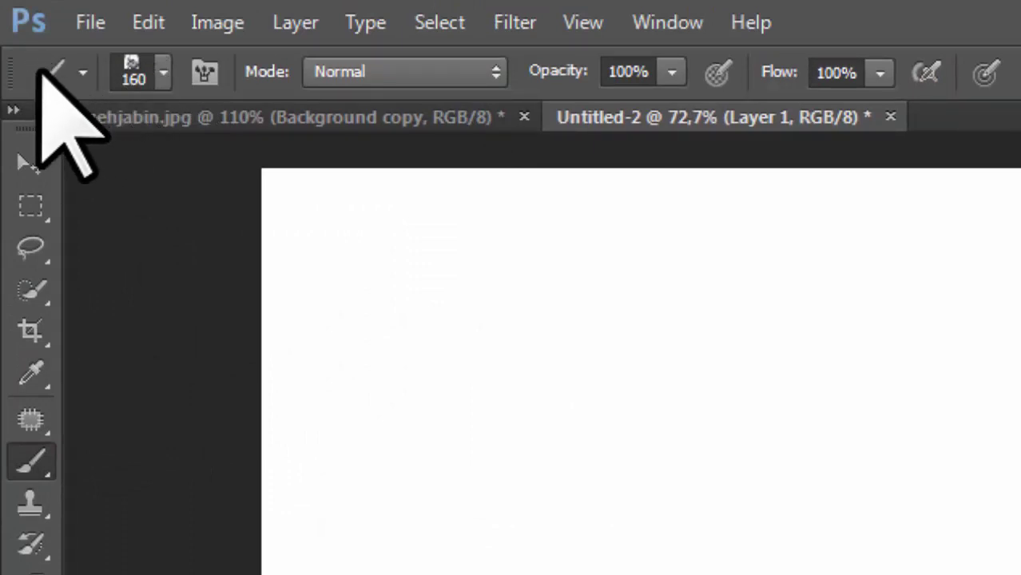
left_click(159, 70)
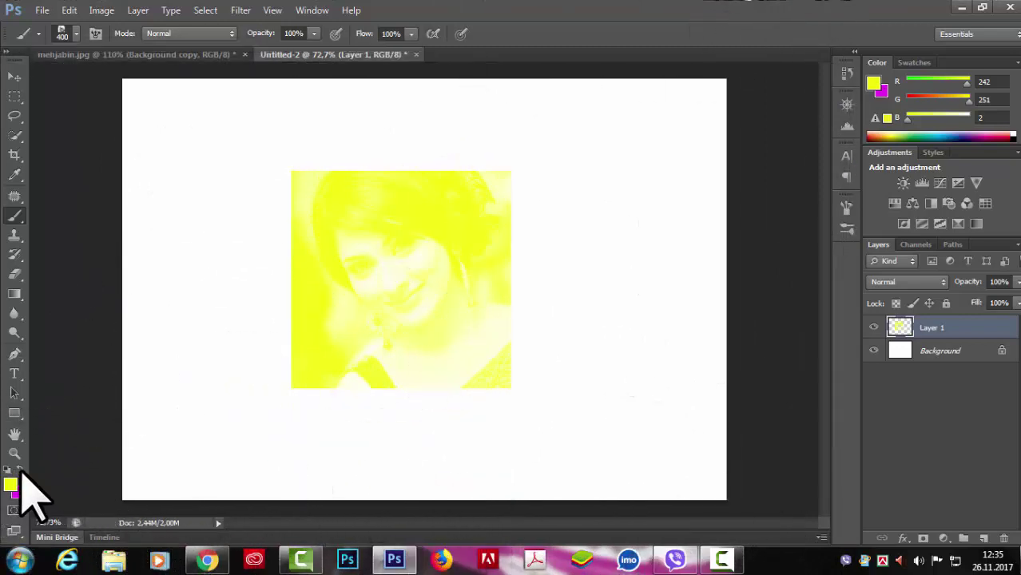
left_click(20, 470)
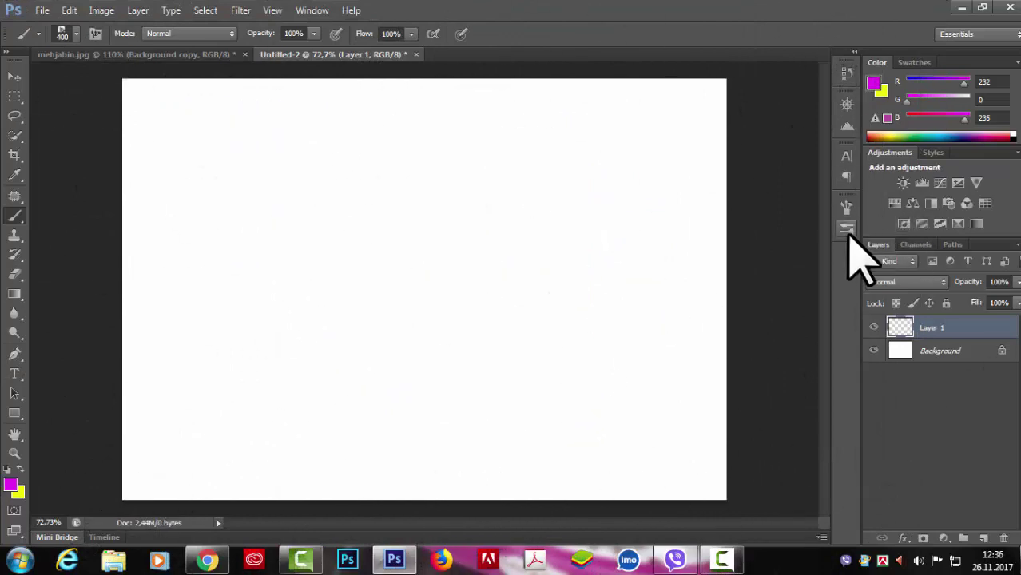
Step: Set the br1 brush spacing to 144% and enable Color Dynamics
left_click(848, 214)
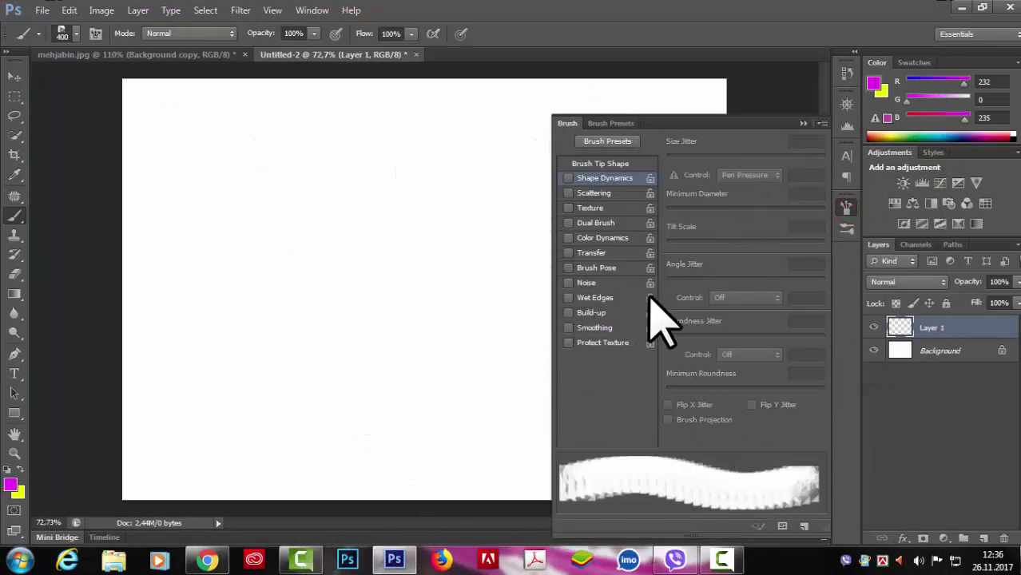
left_click(608, 164)
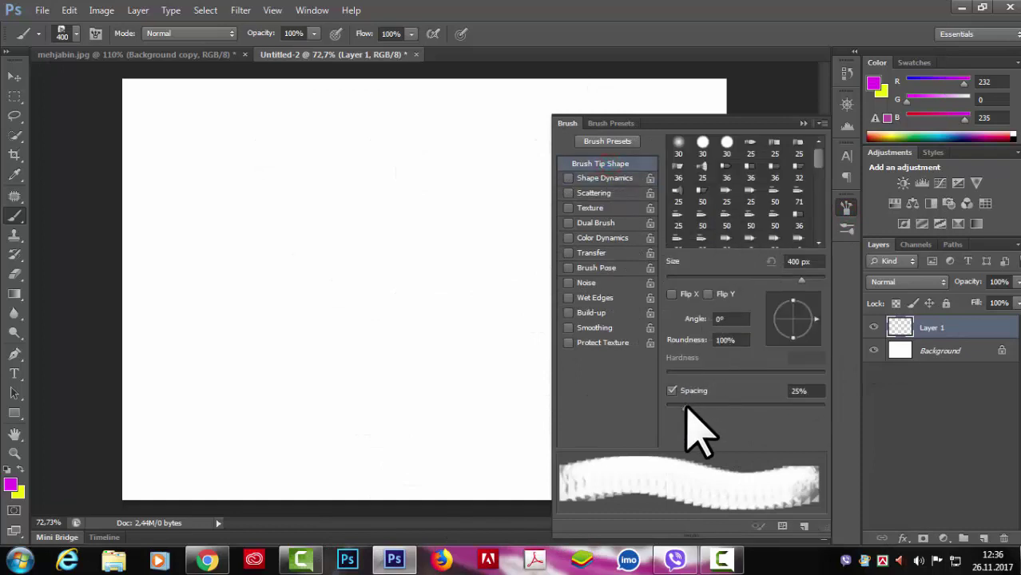
mouse_move(686, 409)
left_mouse_down()
mouse_move(773, 410)
mouse_move(763, 411)
left_mouse_up()
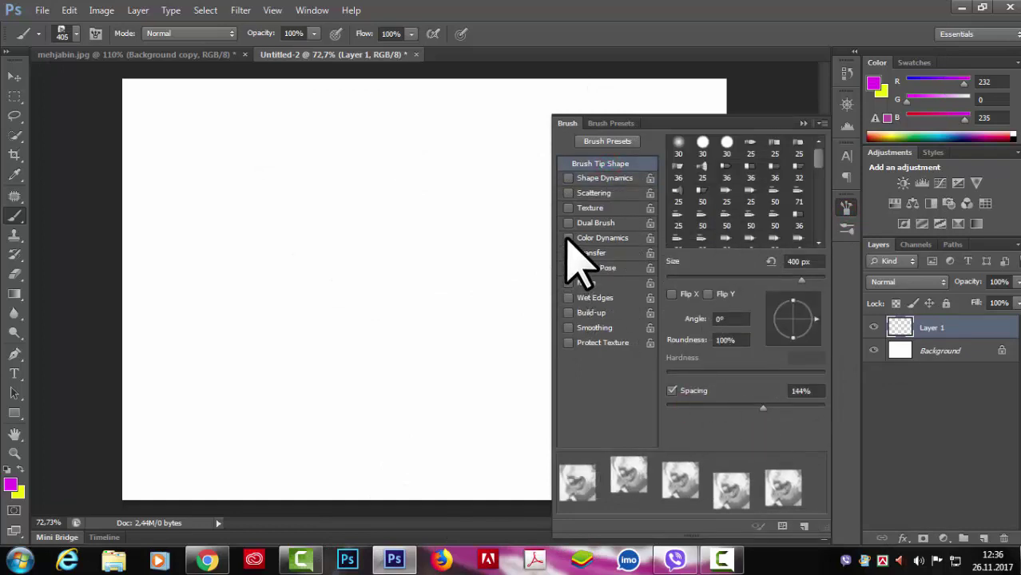
left_click(622, 238)
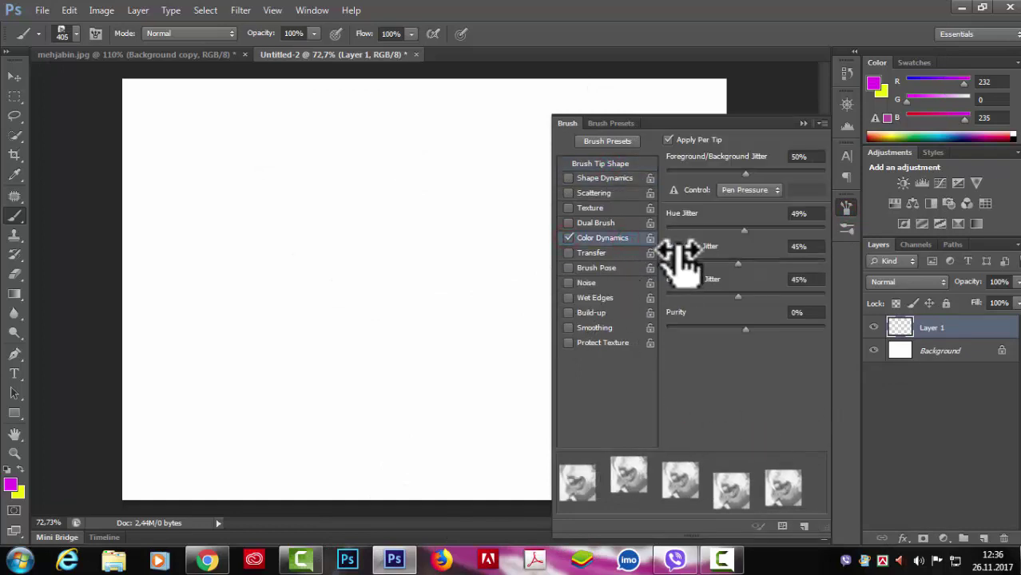
left_click(803, 124)
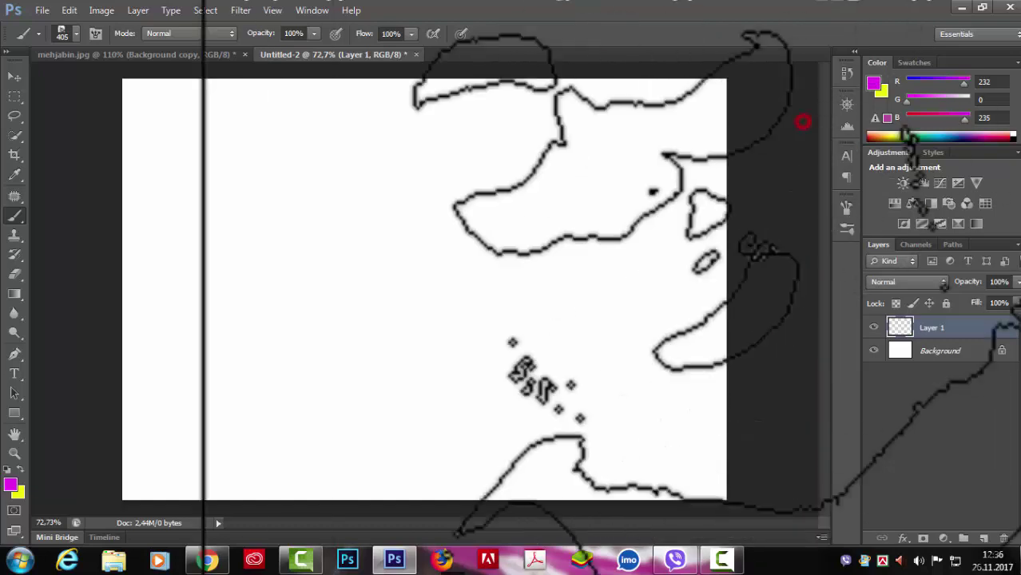
Step: Make the foreground colour blue and shrink the brush to 176 px
left_click(20, 471)
left_click(11, 484)
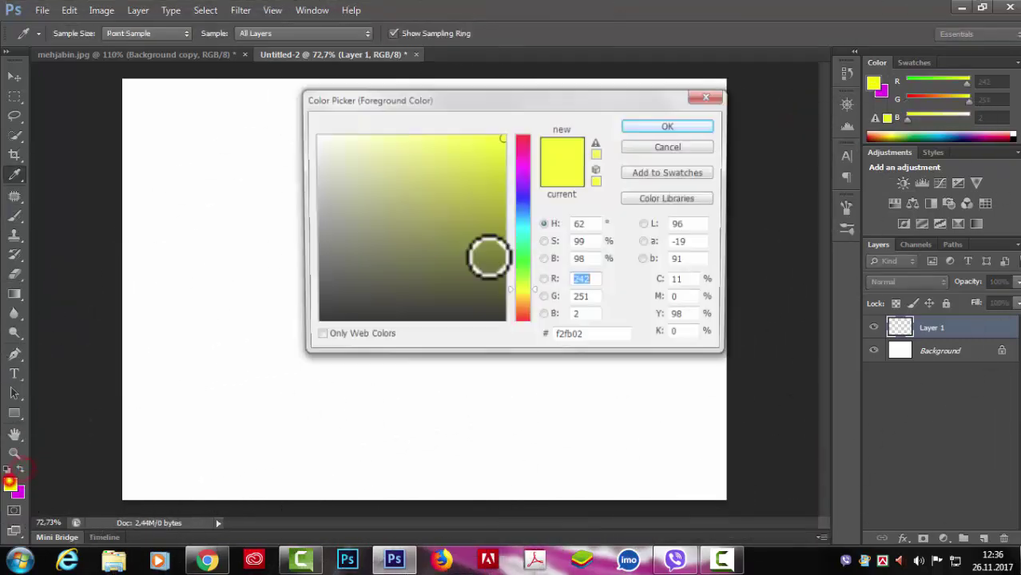
left_click(526, 203)
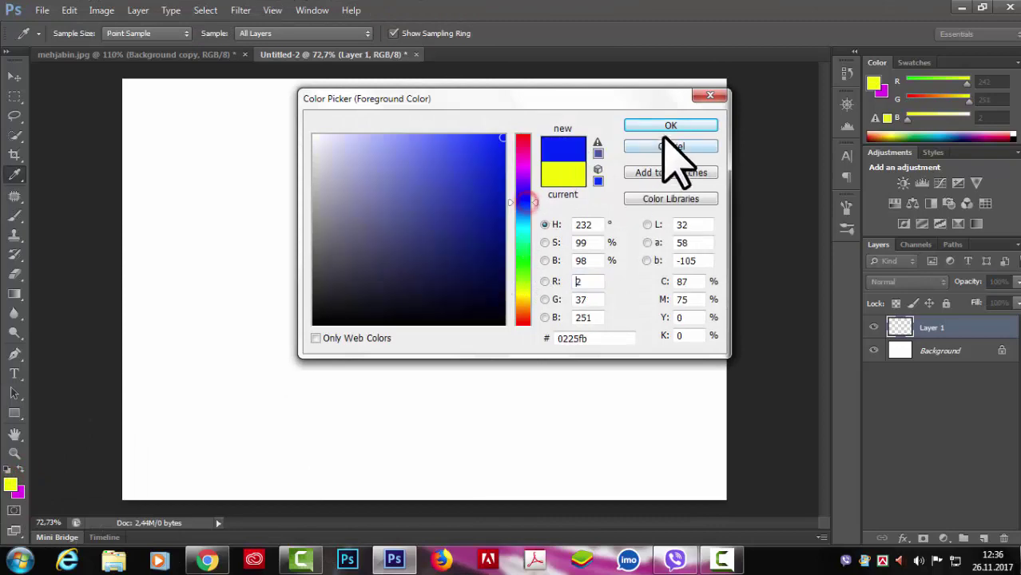
left_click(671, 125)
left_click(76, 32)
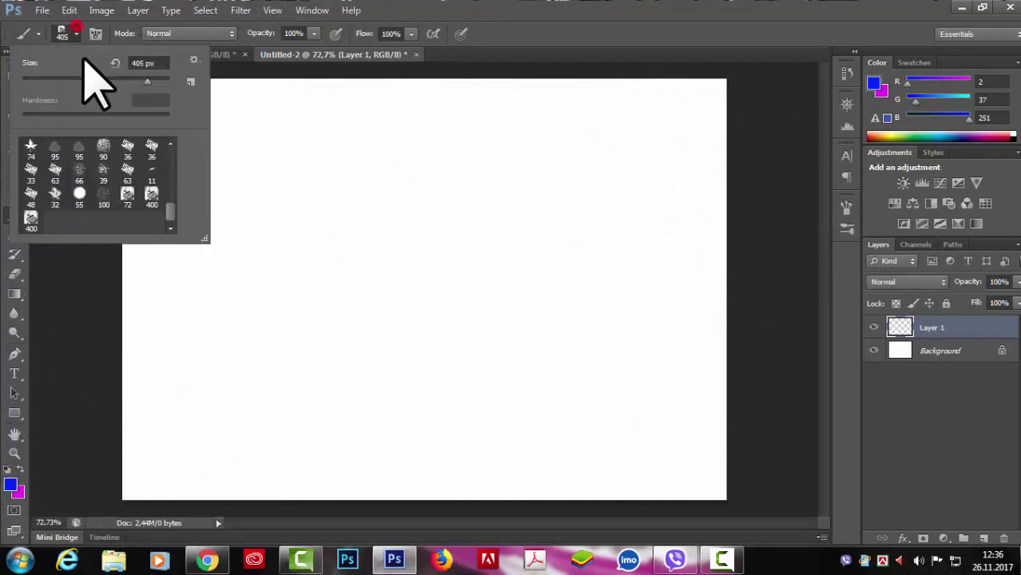
key("Return")
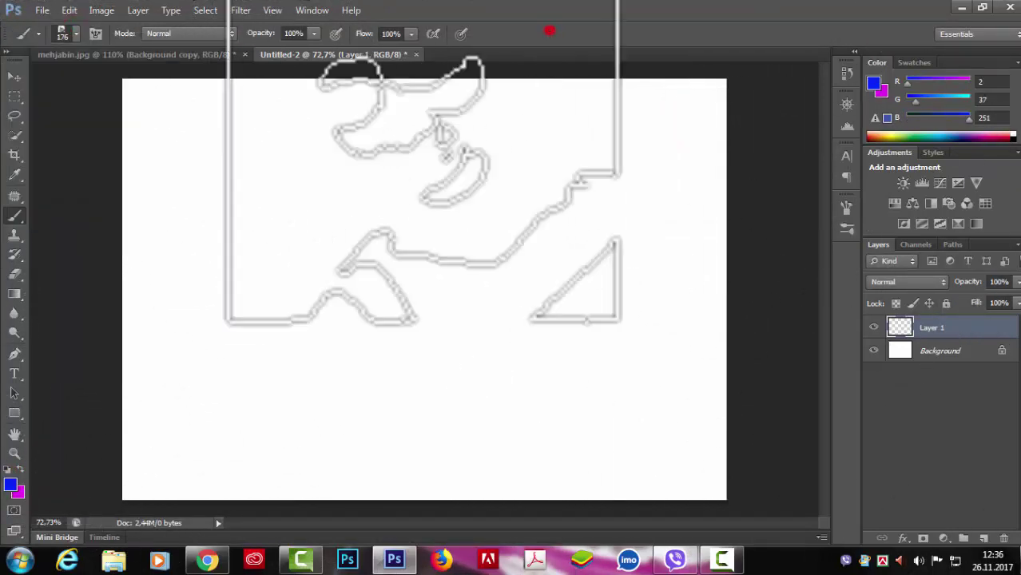
Step: Stamp multicoloured portraits with the br1 brush all across Layer 1
left_click(208, 156)
left_click(347, 163)
left_click(486, 164)
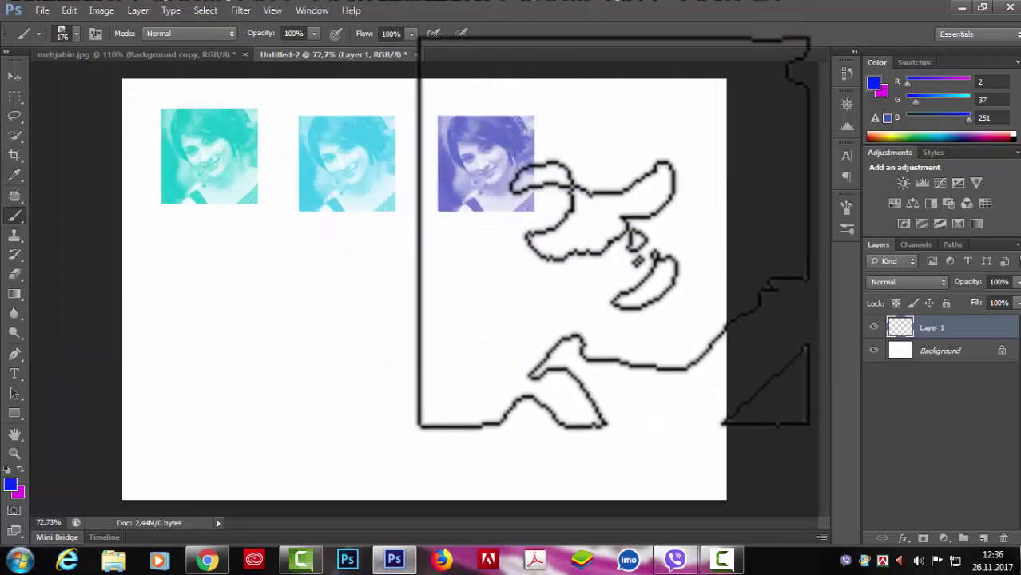
left_click(604, 206)
left_click(589, 322)
left_click(454, 348)
left_click(315, 343)
left_click(233, 314)
left_click(234, 427)
left_click(373, 433)
left_click(511, 442)
left_click(650, 434)
left_click(654, 299)
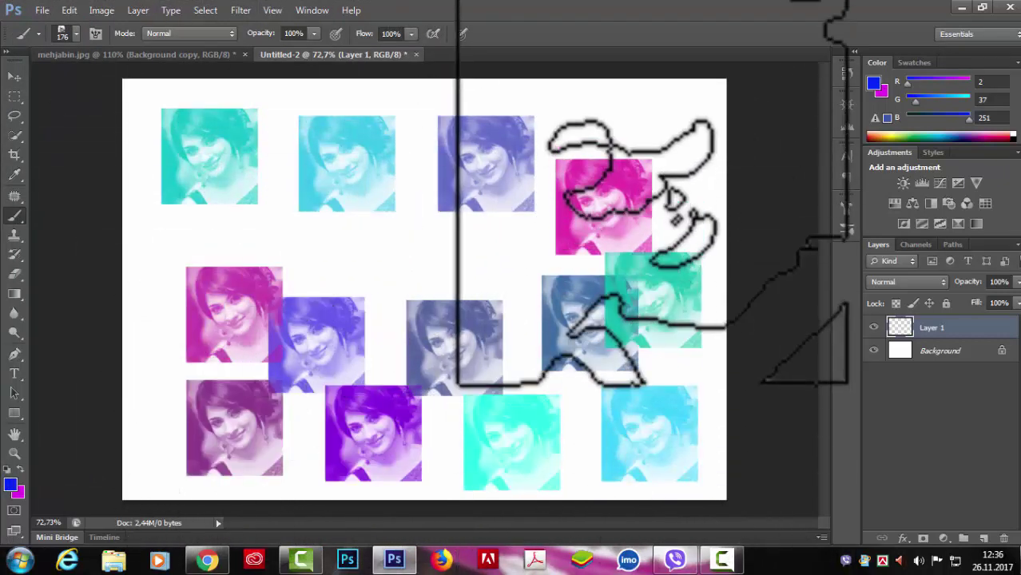
left_click(649, 163)
left_click(527, 136)
left_click(388, 136)
left_click(250, 129)
left_click(193, 246)
left_click(527, 397)
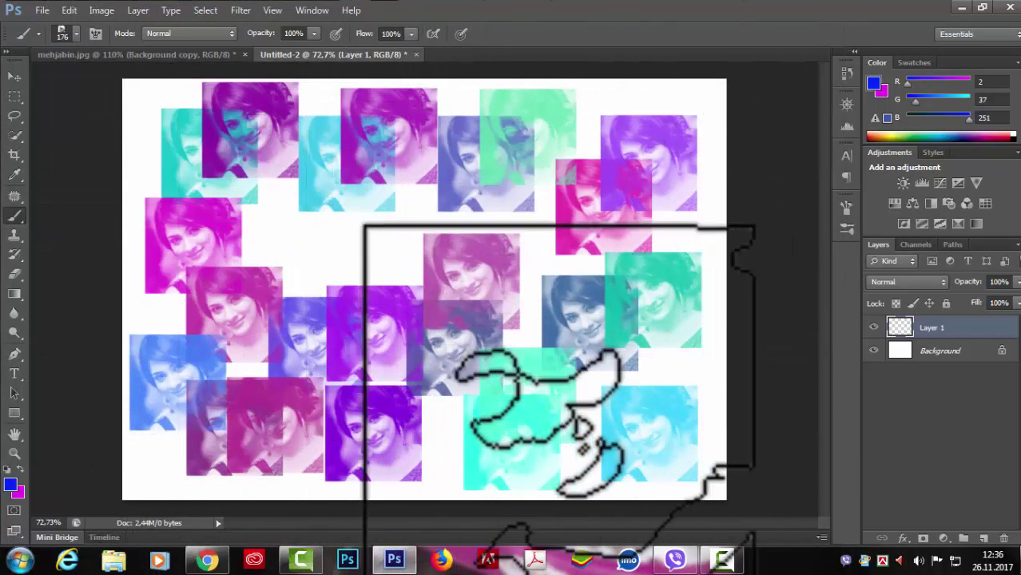
left_click(310, 243)
left_click(448, 254)
left_click(547, 192)
left_click(631, 136)
left_click(675, 272)
left_click(683, 408)
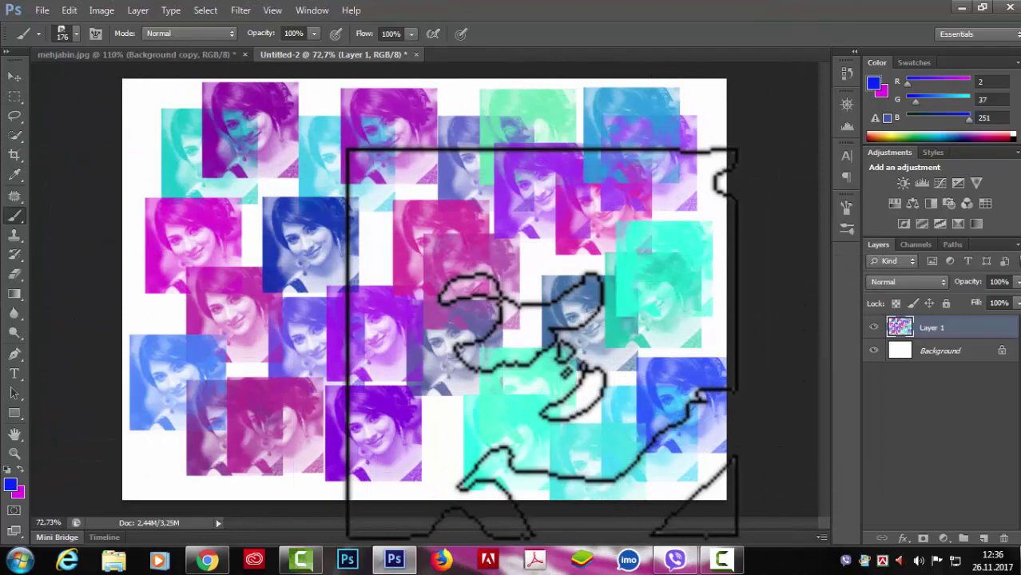
Step: Hide Layer 1 and bring up the Edit menu
left_click(846, 207)
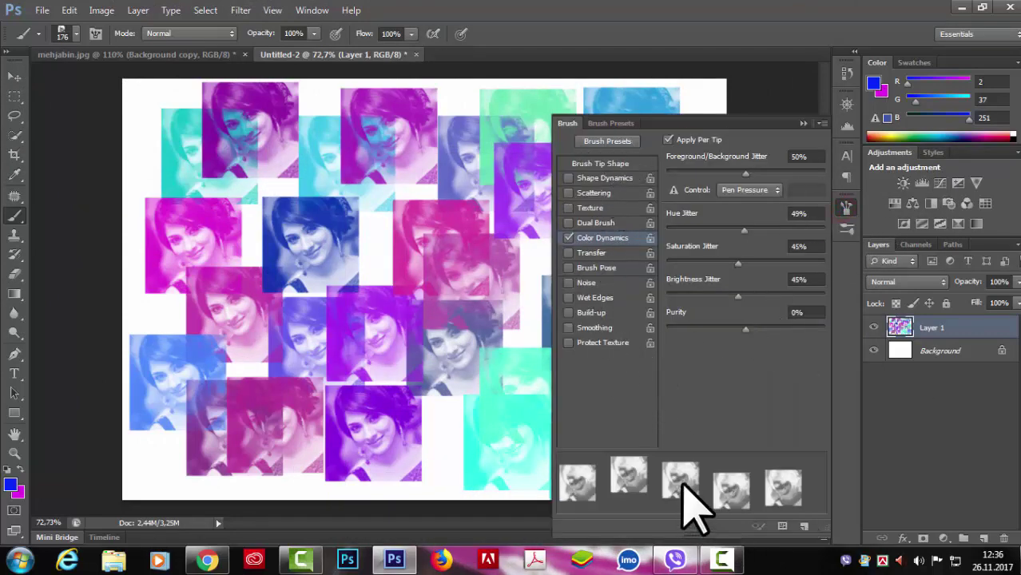
left_click(803, 124)
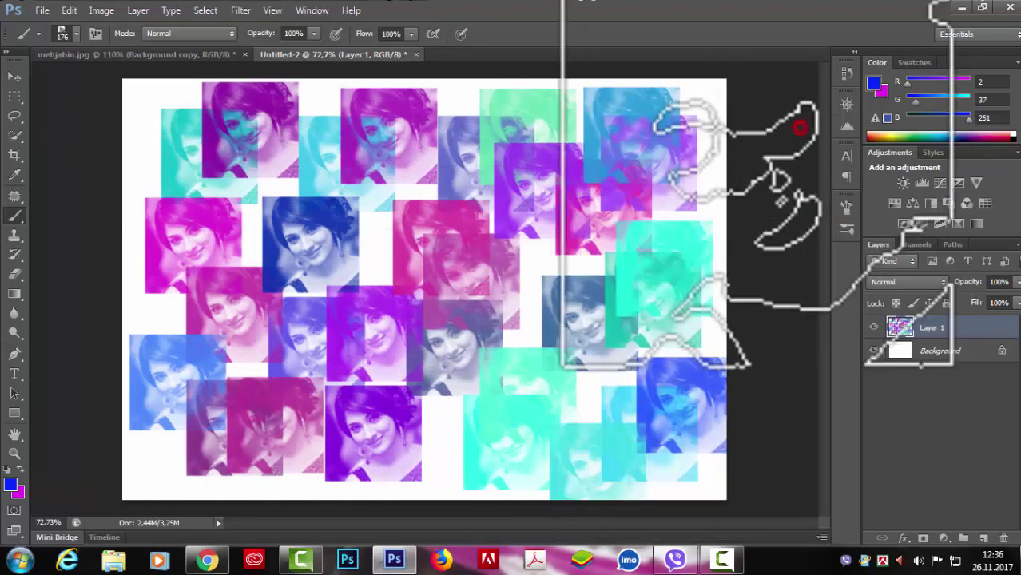
left_click(874, 327)
left_click(69, 10)
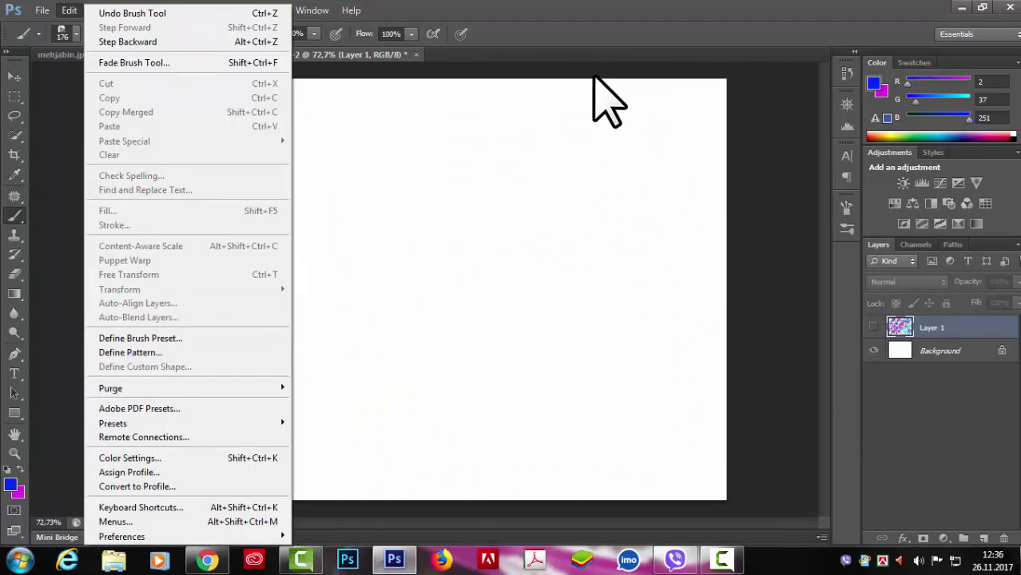
Step: Try Define Brush Preset on the blank canvas, dismiss the error, then press Ctrl+O for the Open dialog
left_click(166, 340)
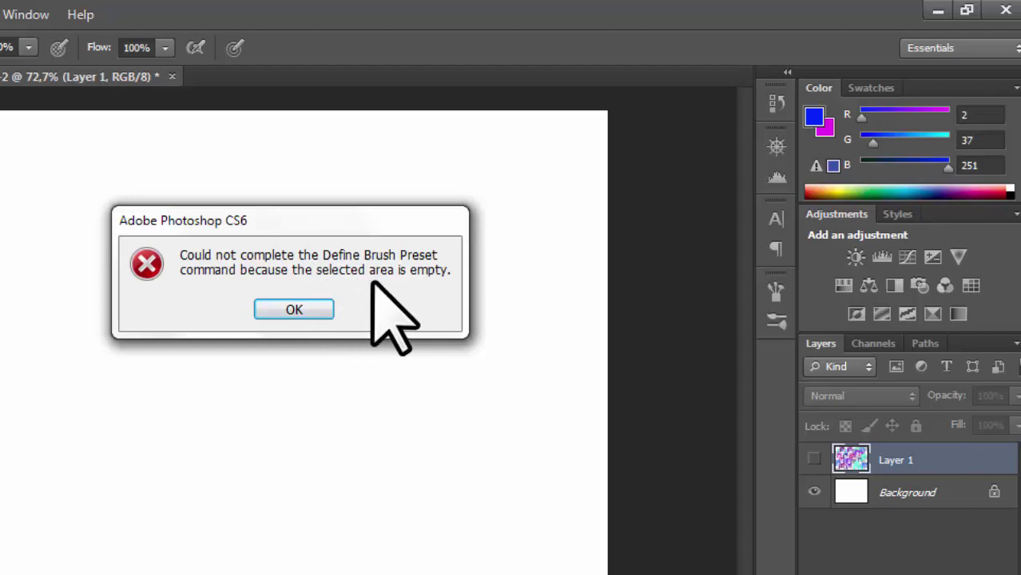
left_click(297, 308)
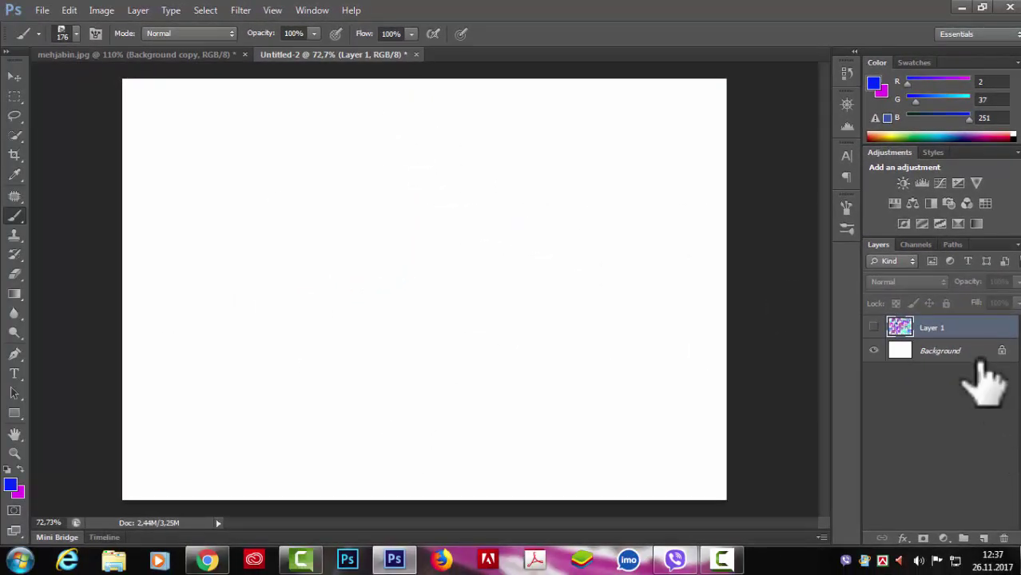
left_click(981, 351)
left_click(983, 330)
key("alt+bracketleft")
key("ctrl+o")
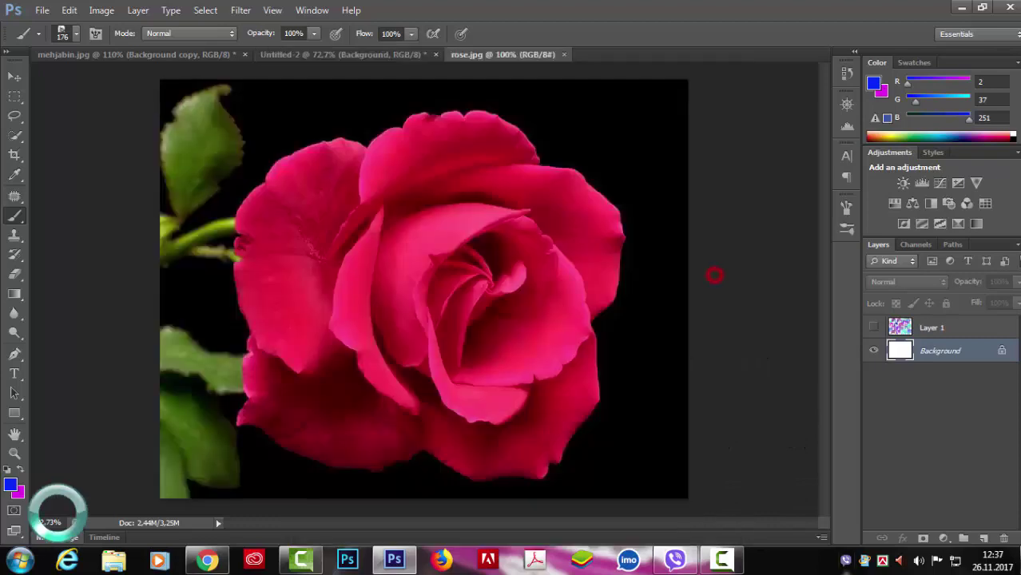
Step: Define a 700 px brush preset named rose.jpg from the rose photo
left_click(70, 10)
left_click(118, 338)
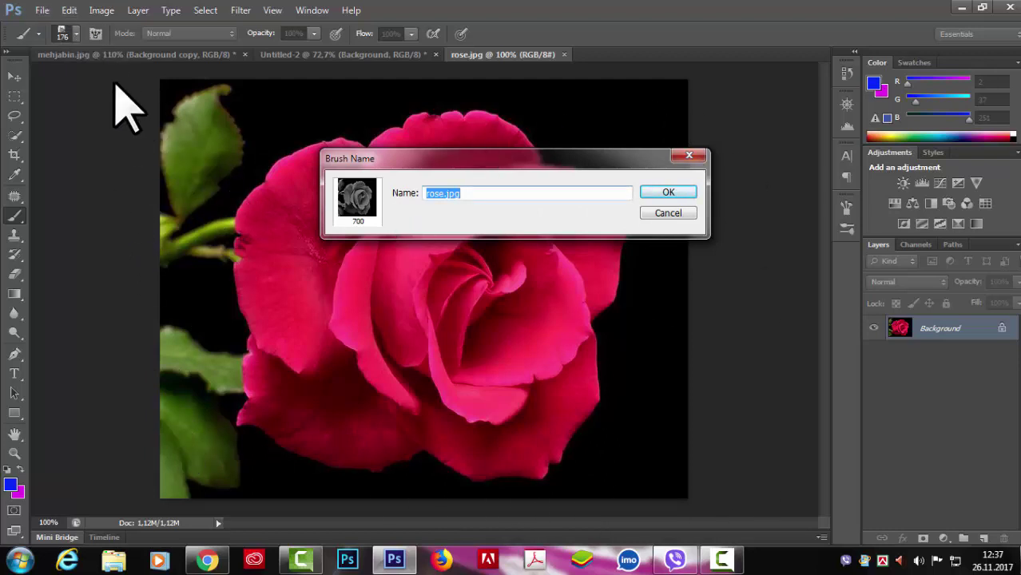
left_click(671, 196)
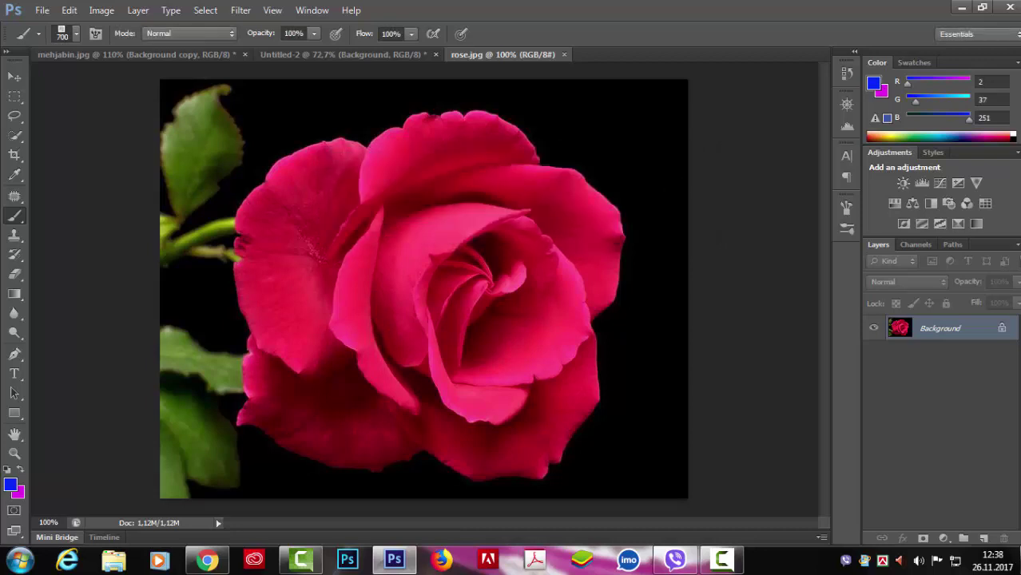
key("v")
scroll(406, 125, "down", 5)
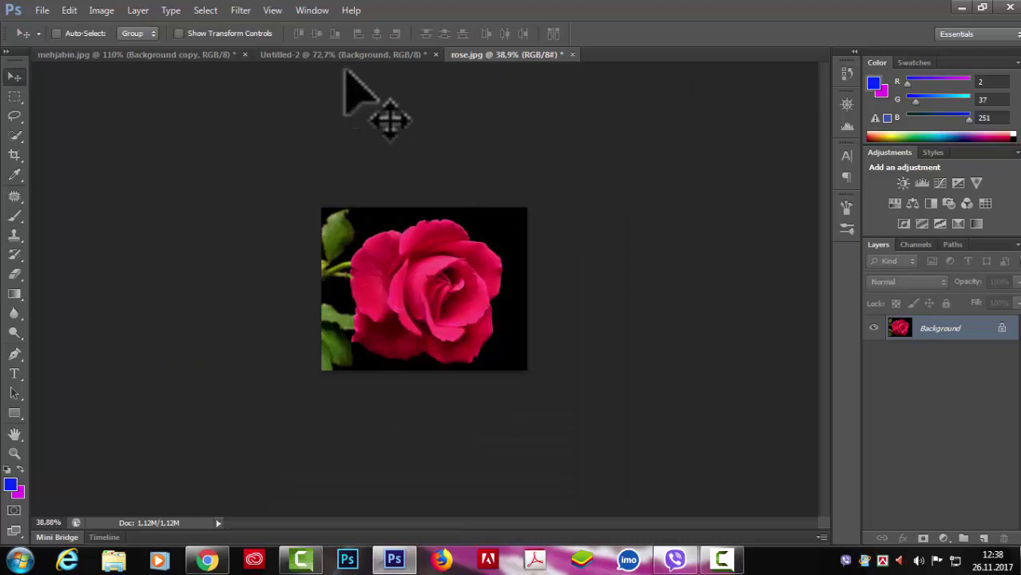
Step: On Untitled-2, pick the 700 px rose brush and reduce its size with the slider
left_click(315, 55)
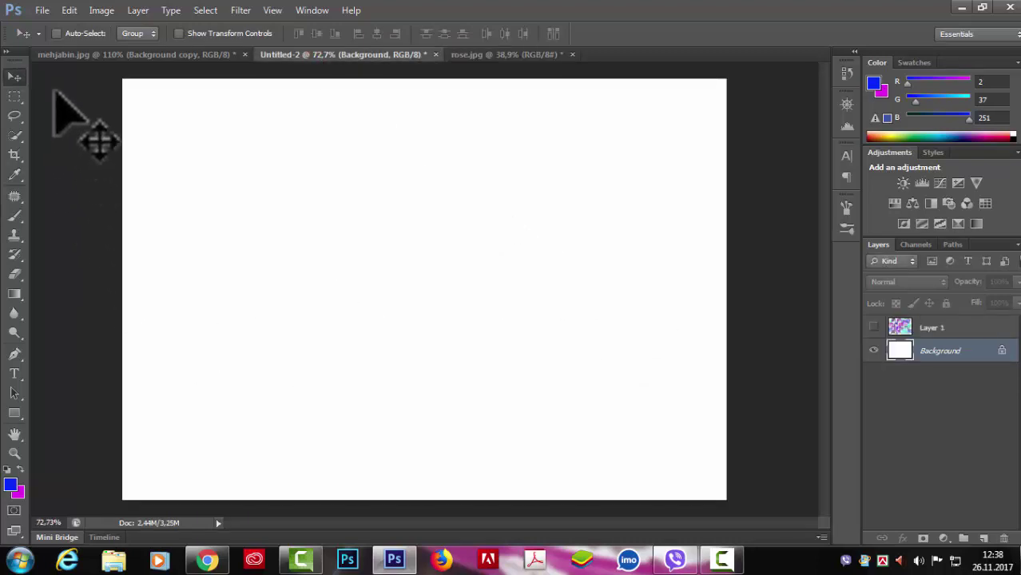
left_click(14, 216)
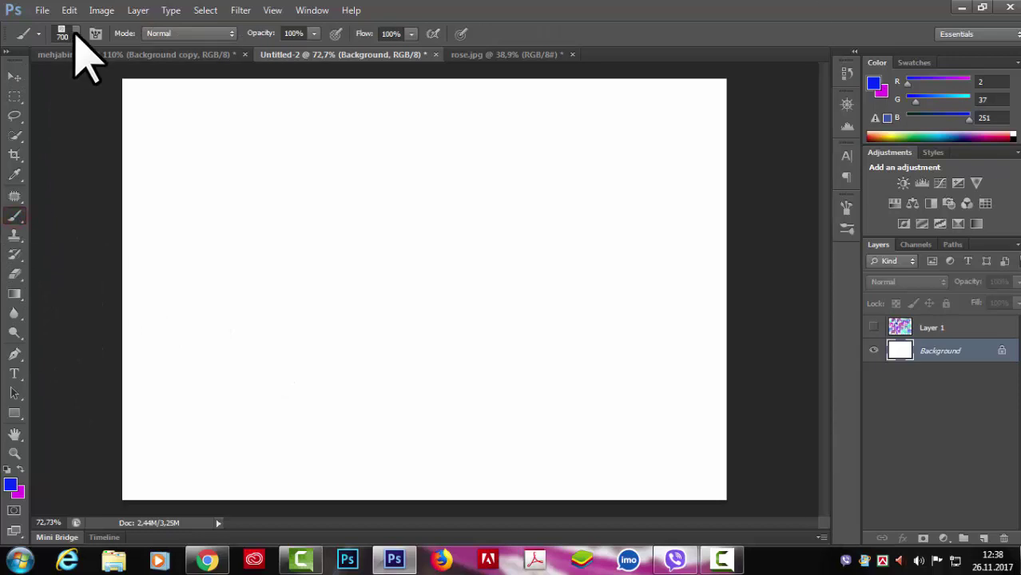
left_click(76, 33)
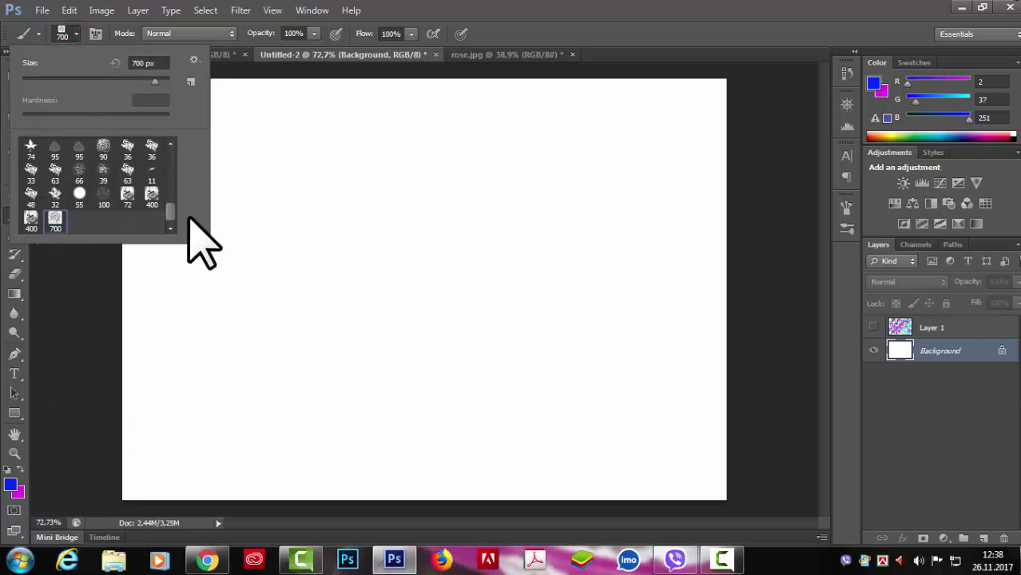
left_click_drag(154, 80, 103, 81)
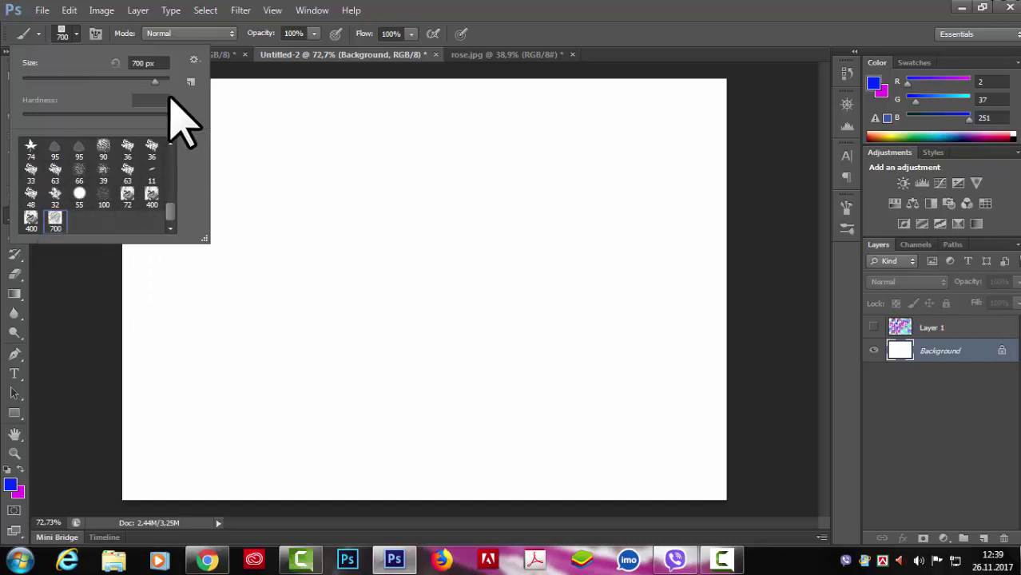
left_click_drag(150, 80, 74, 80)
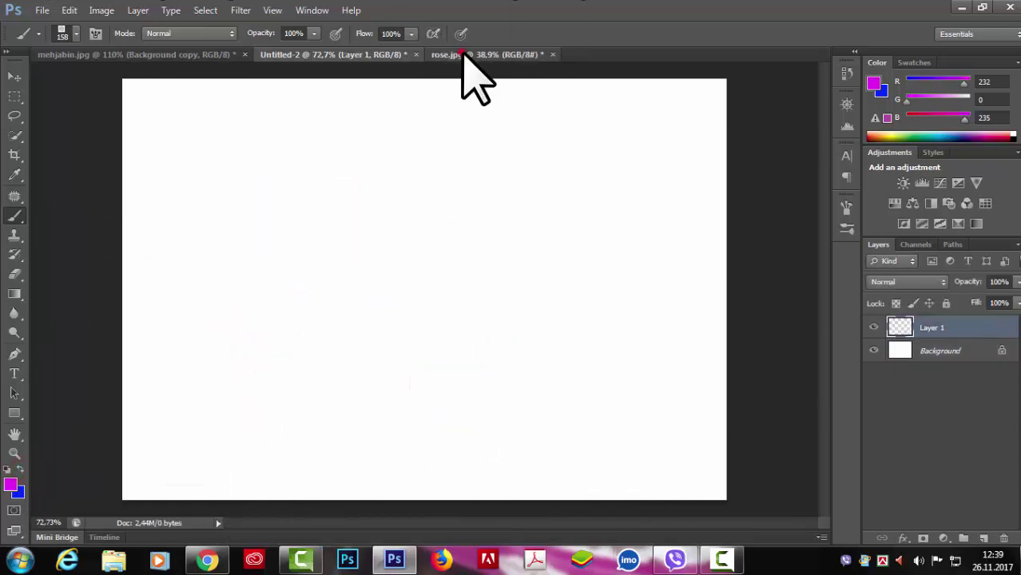
Step: Back on rose.jpg, start Define Pattern, then cancel the naming dialog
left_click(462, 54)
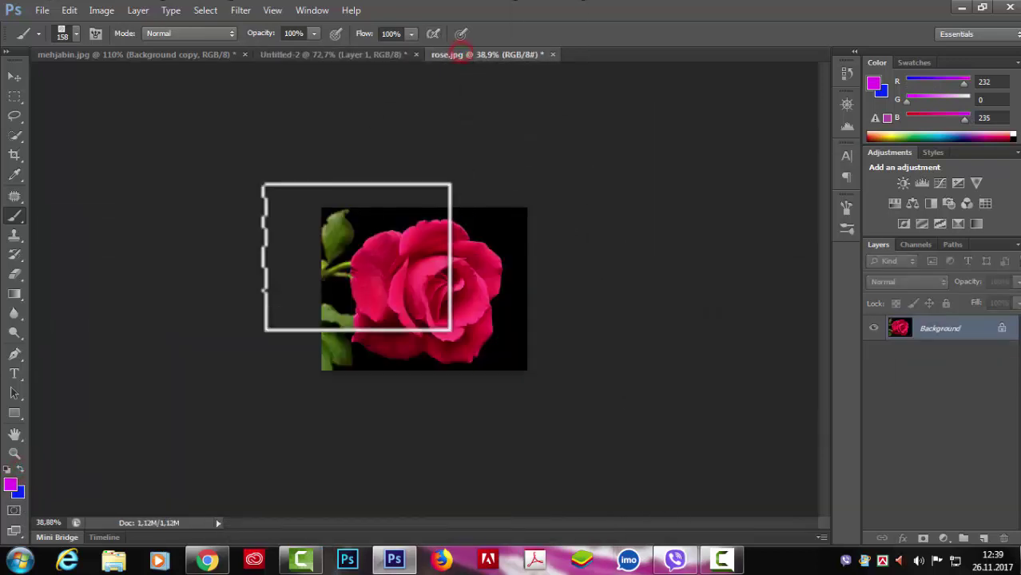
left_click(69, 9)
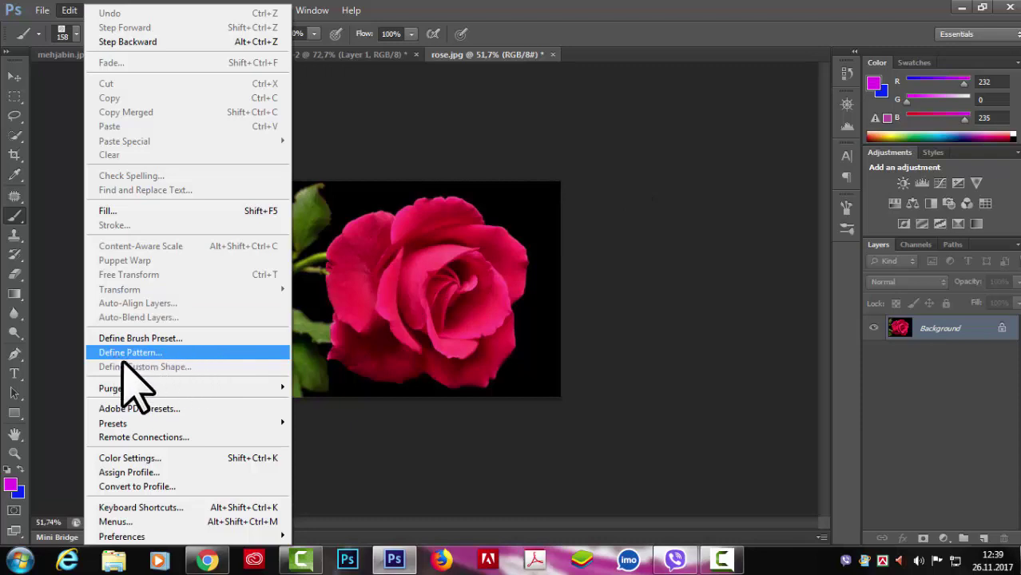
key("Escape")
key("v")
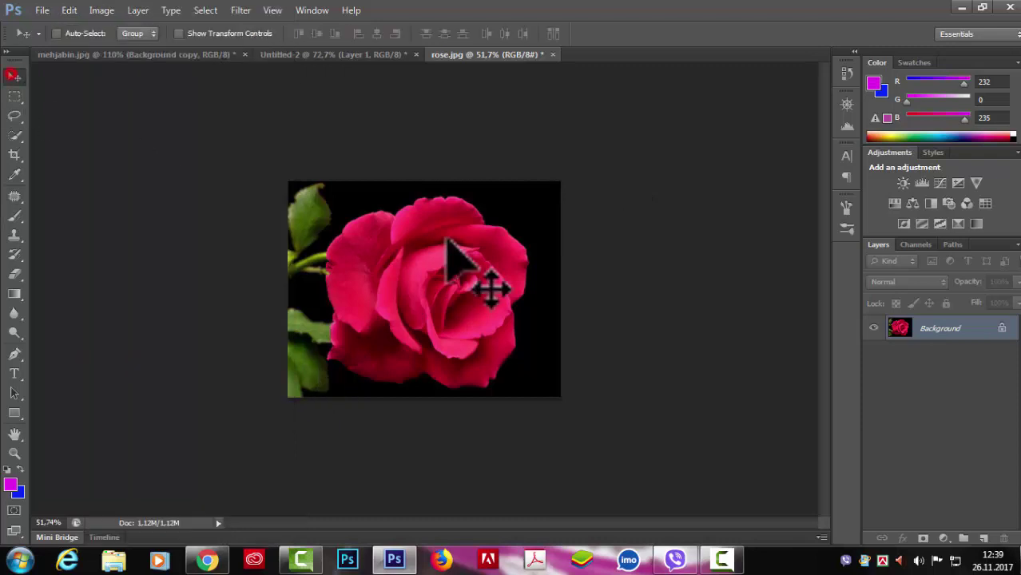
left_click(68, 11)
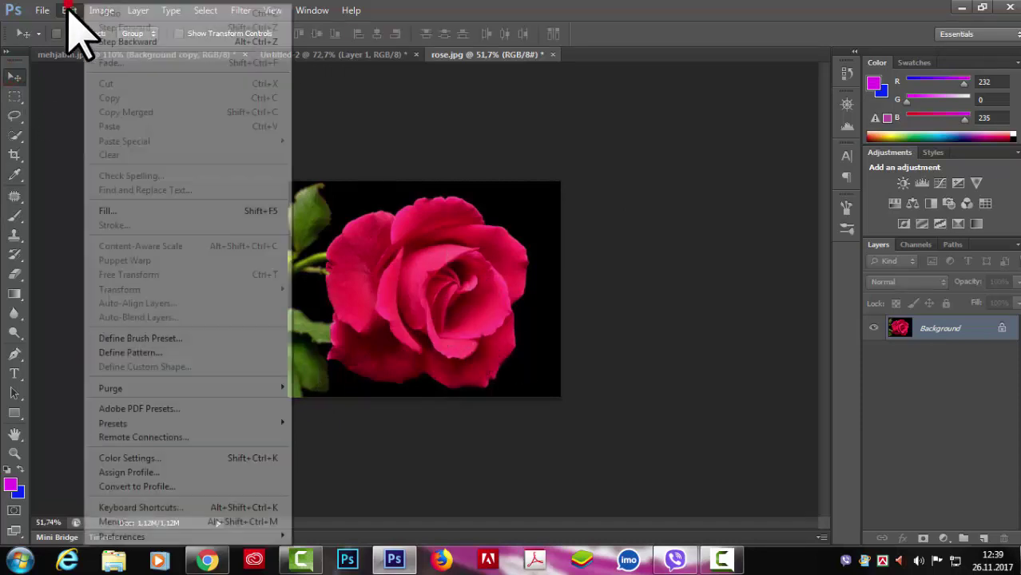
left_click(149, 352)
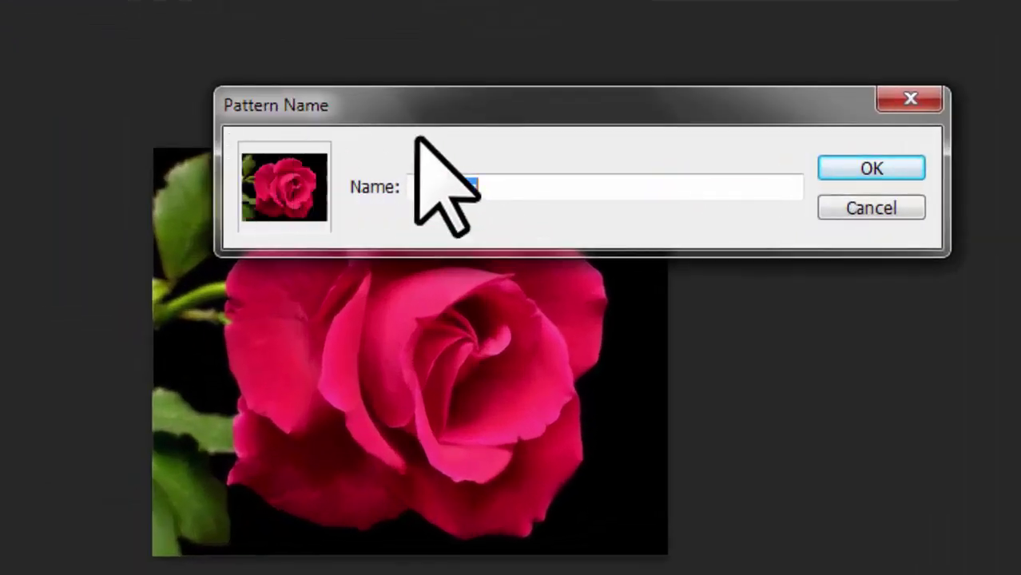
left_click_drag(503, 112, 370, 120)
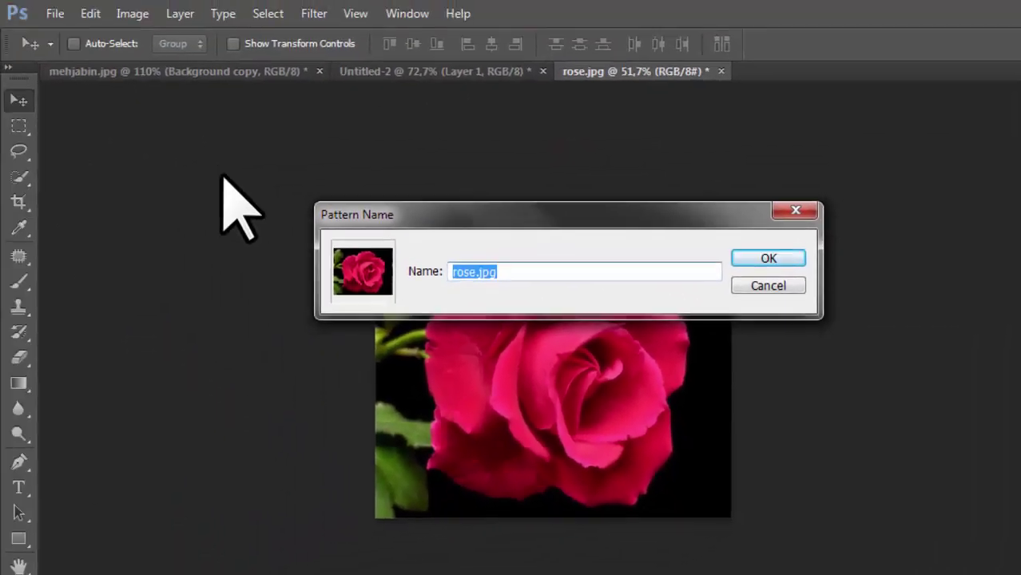
left_click(795, 284)
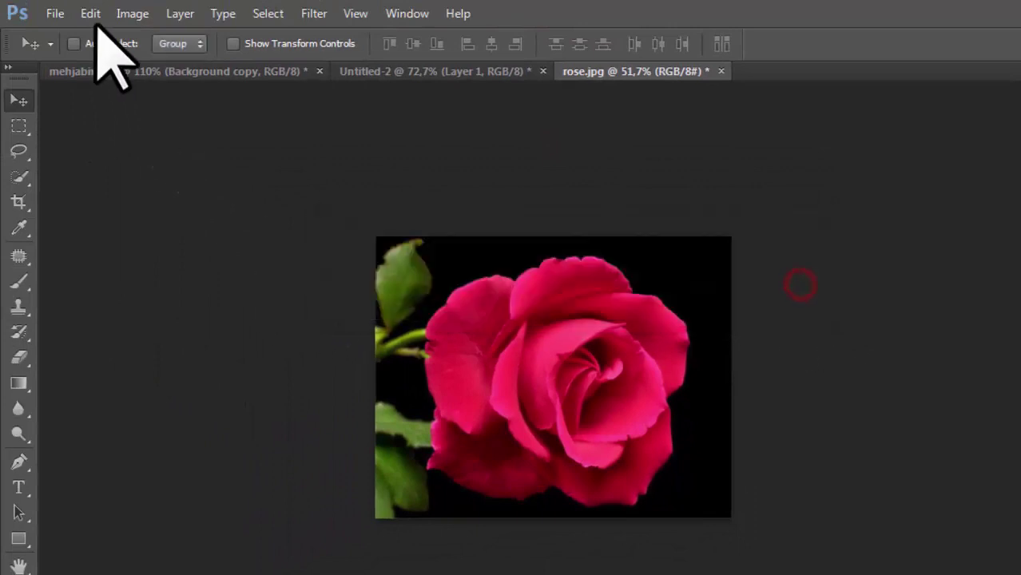
Step: Define the rose photo as a new pattern named pt1
left_click(91, 15)
left_click(184, 441)
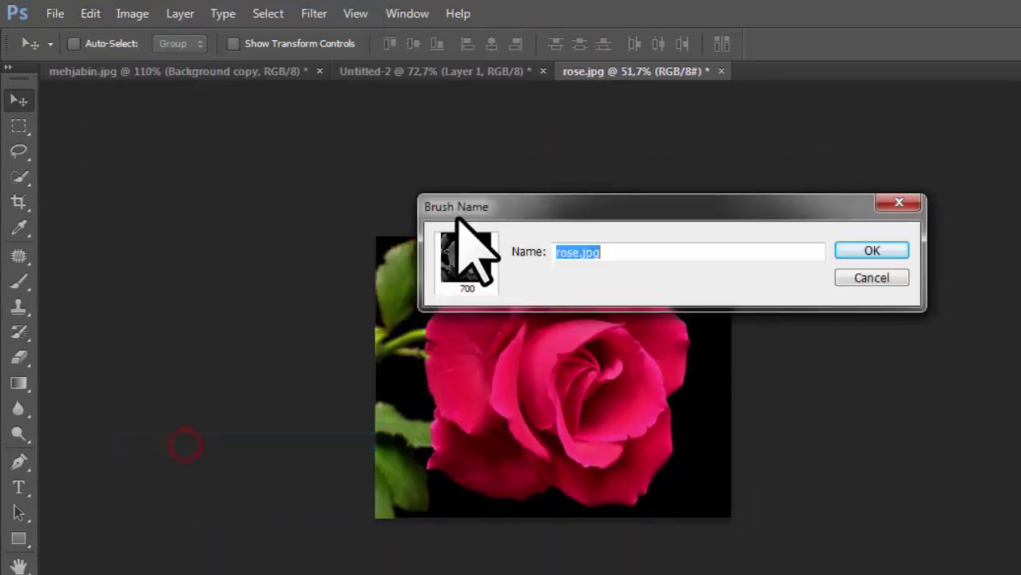
left_click(856, 277)
left_click(90, 14)
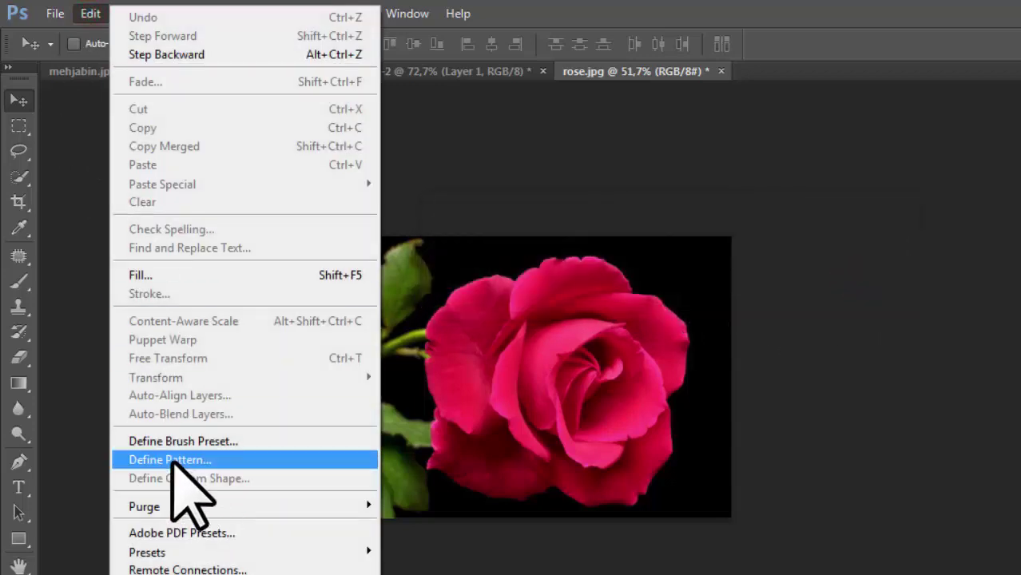
left_click(200, 459)
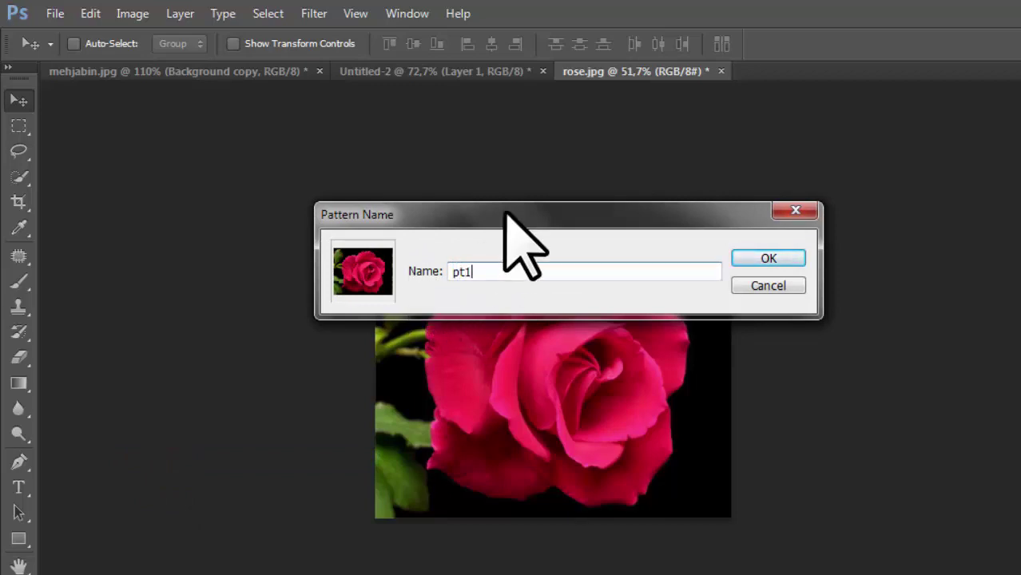
left_click(764, 258)
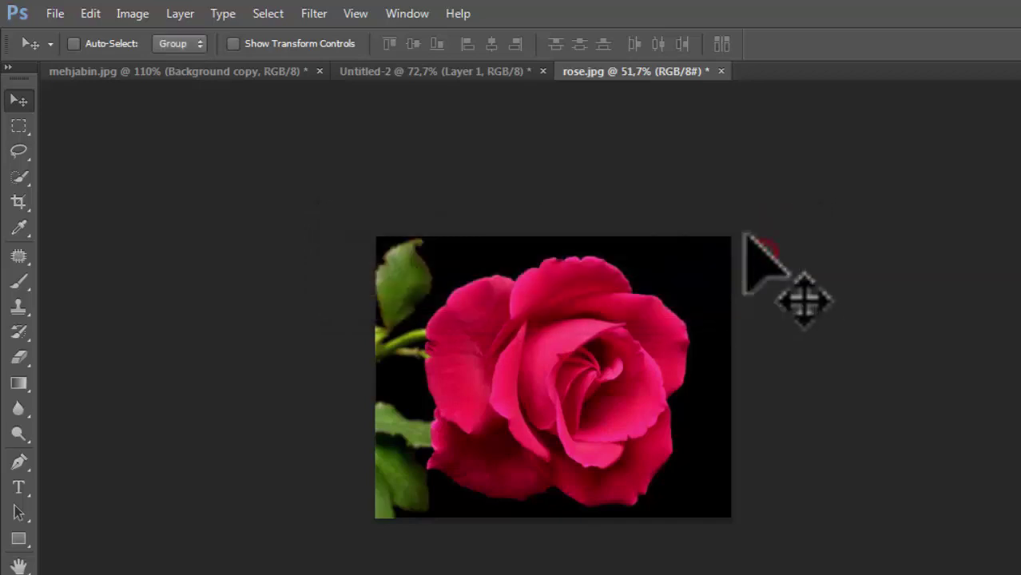
Step: On Untitled-2, fill Layer 1 with the pt1 rose pattern using Edit > Fill
left_click(444, 70)
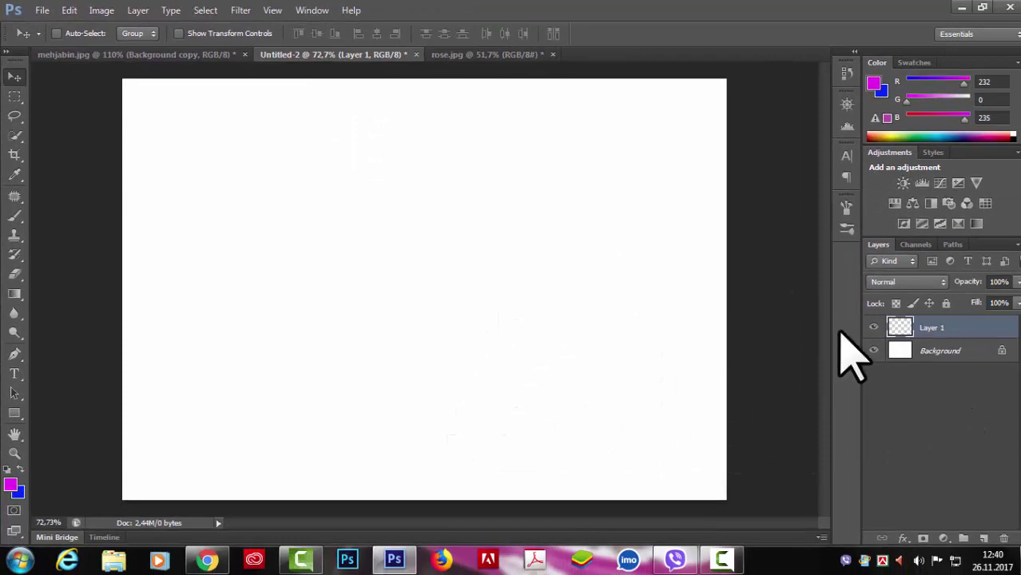
left_click(60, 11)
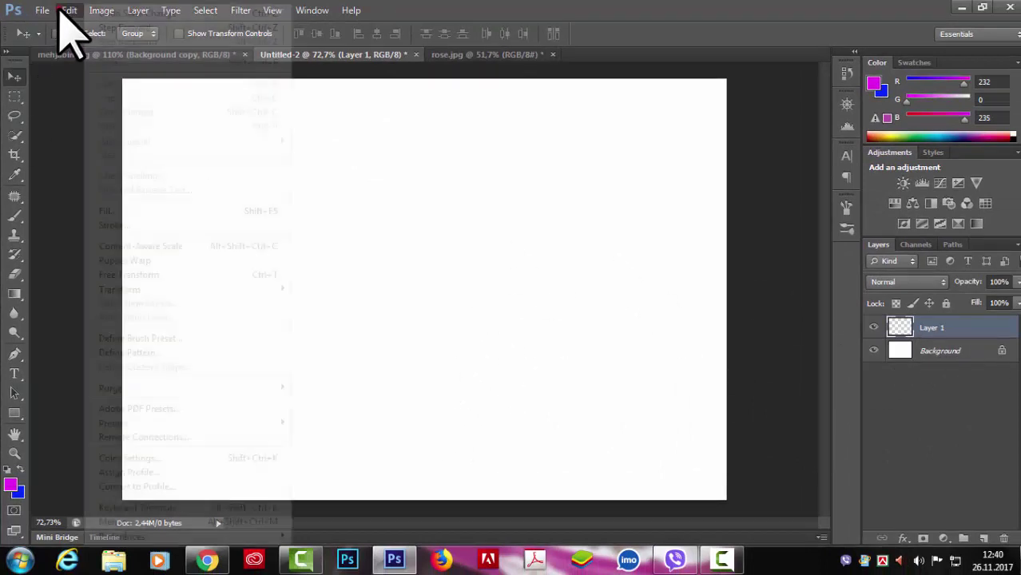
left_click(110, 209)
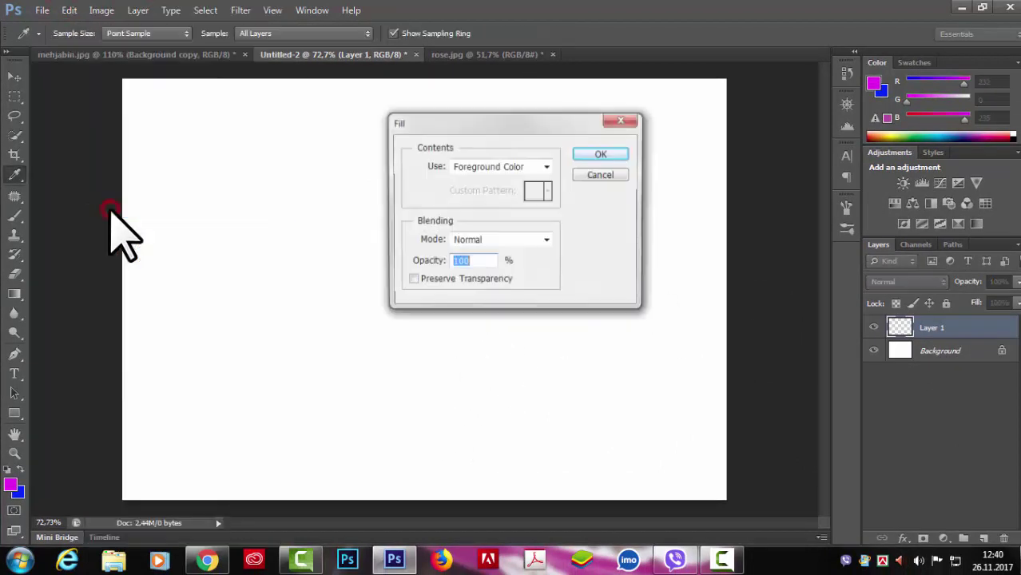
left_click(452, 166)
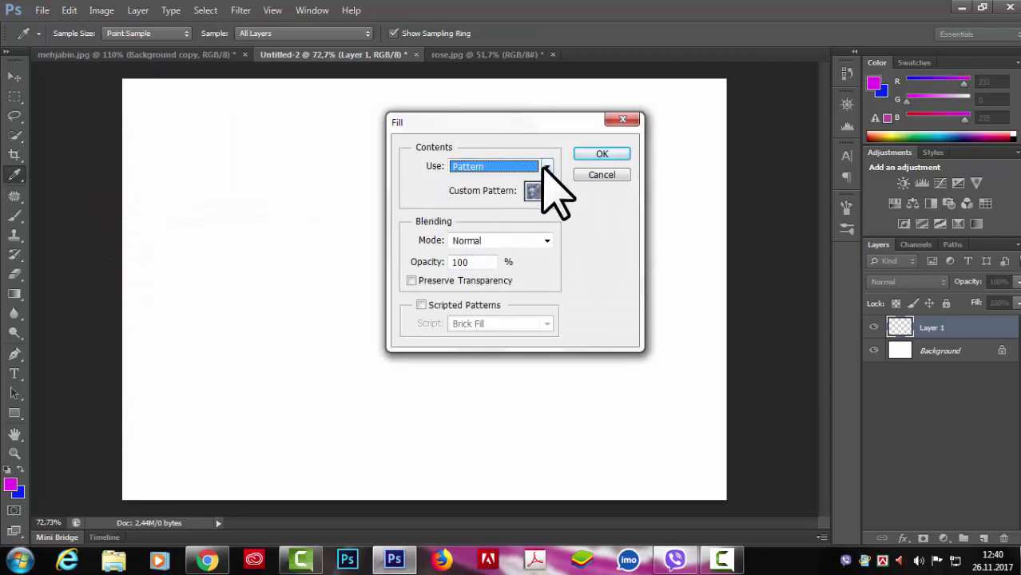
left_click(543, 168)
left_click(499, 238)
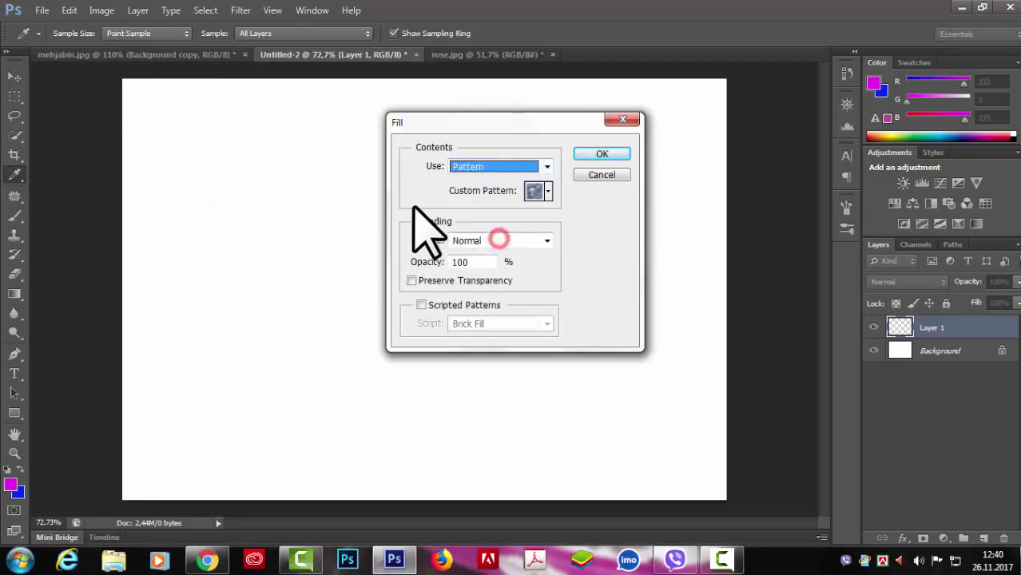
left_click(547, 191)
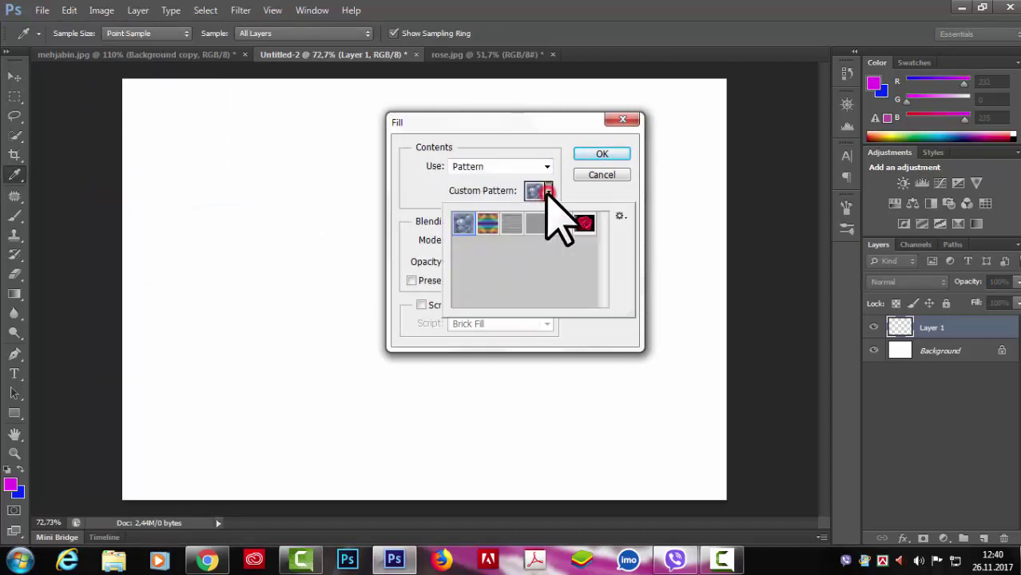
left_click_drag(466, 228, 480, 240)
mouse_move(583, 224)
left_mouse_down()
mouse_move(557, 266)
mouse_move(591, 239)
left_mouse_up()
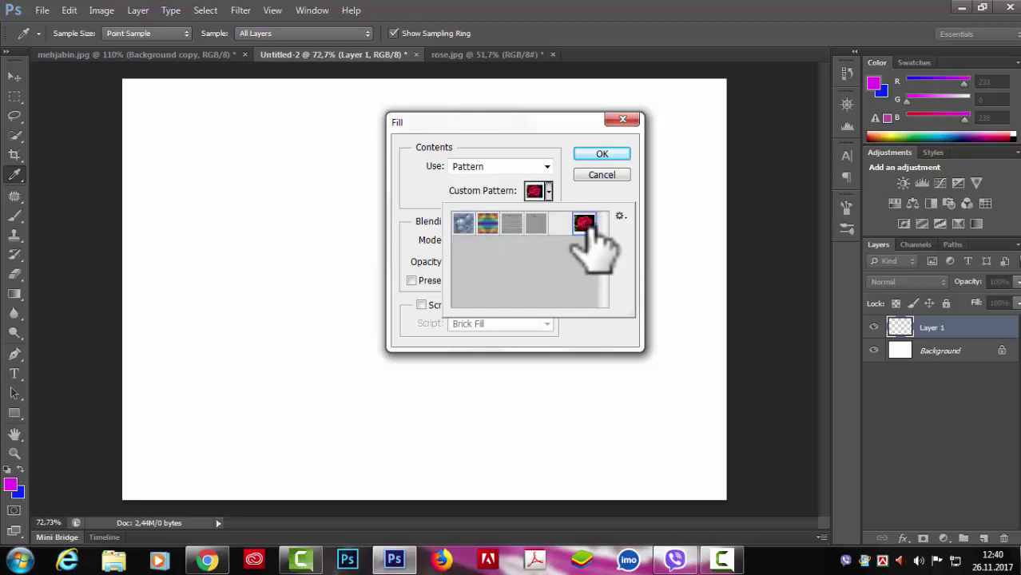
left_click(601, 155)
key("v")
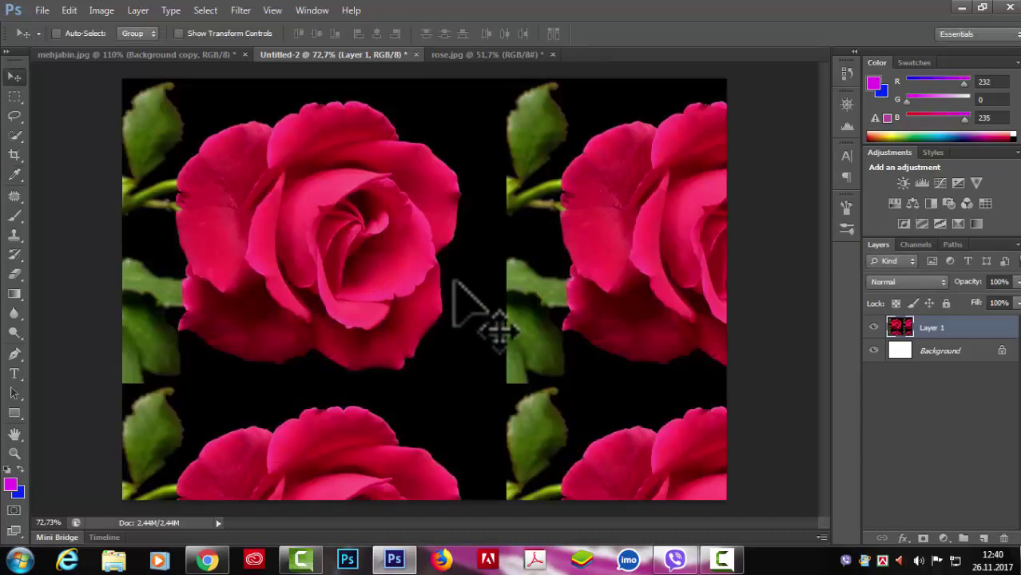
scroll(467, 307, "up", 2)
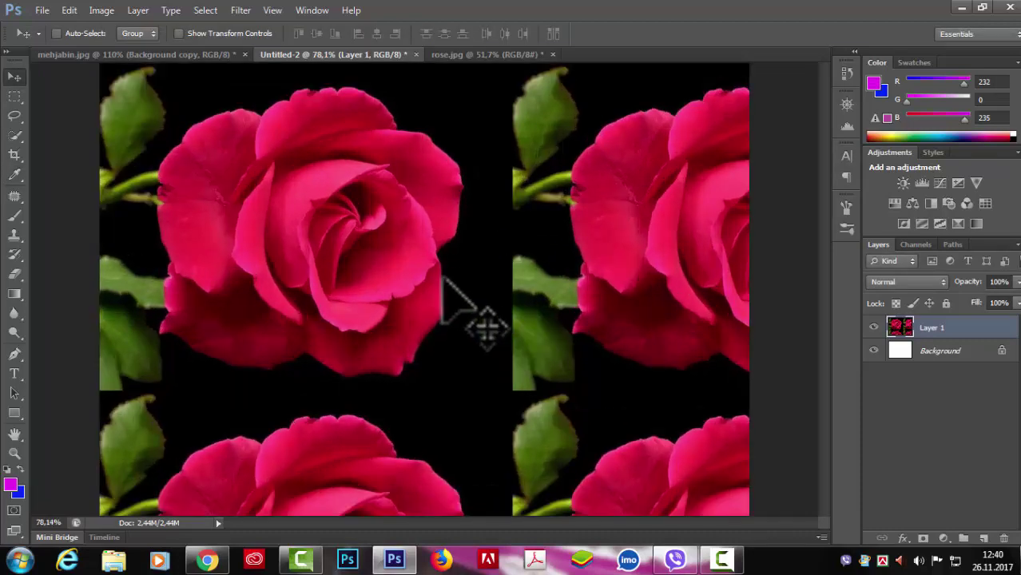
Step: Undo and reapply the rose pattern fill, then nudge Layer 1 slightly upward
key("ctrl+z")
left_click(42, 10)
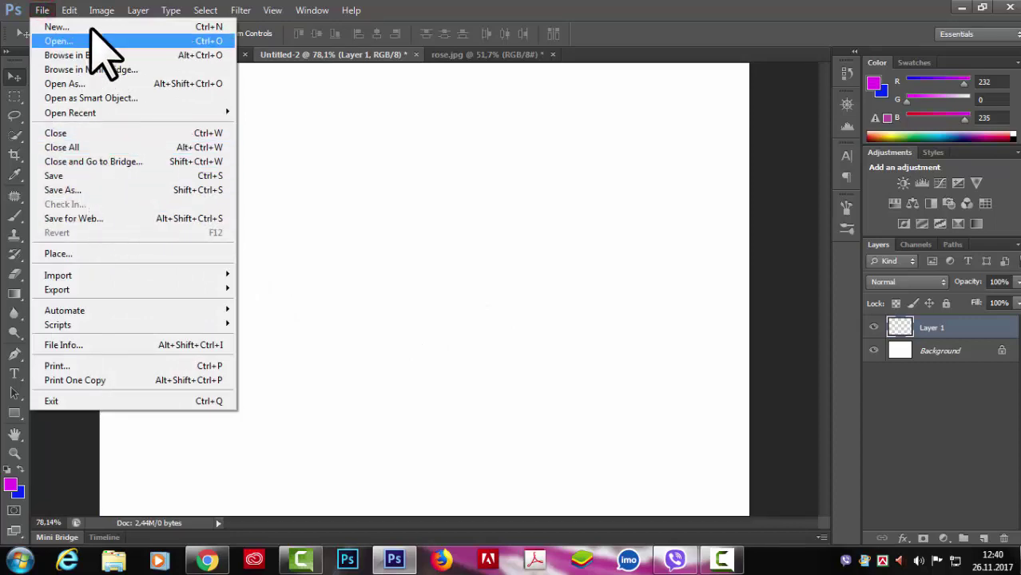
mouse_move(68, 9)
left_click(132, 211)
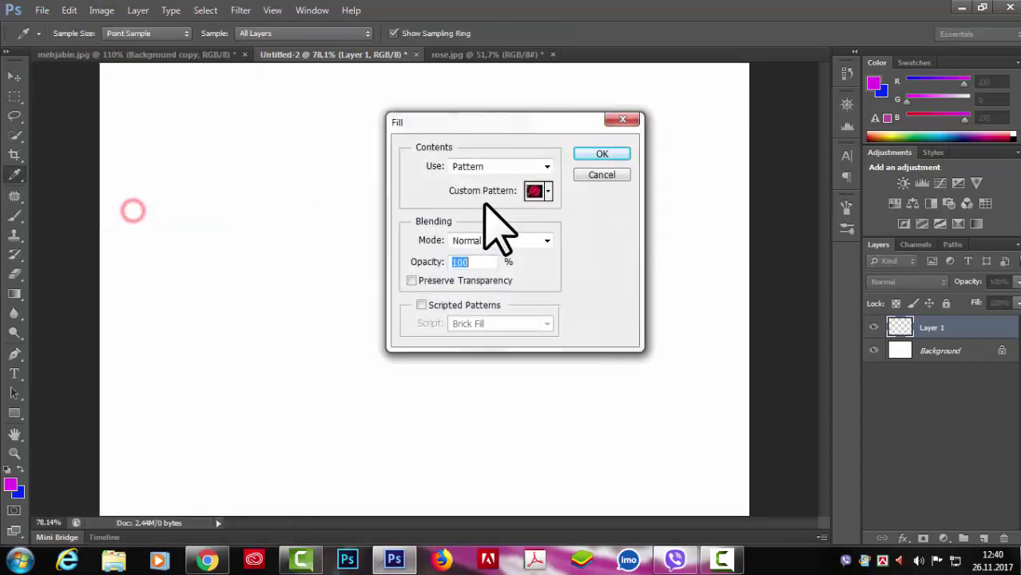
left_click(603, 155)
key("v")
scroll(554, 285, "down", 2)
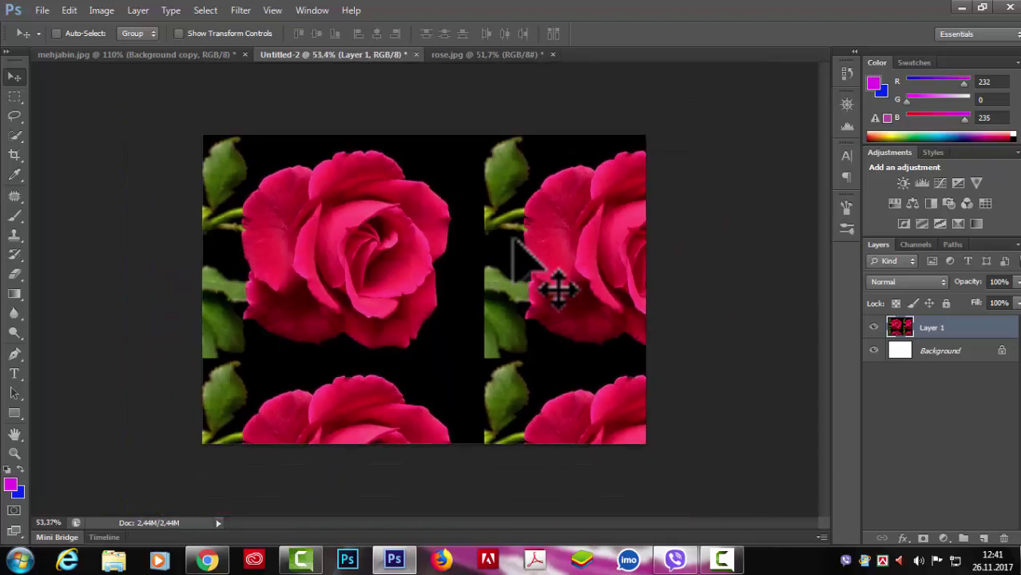
scroll(551, 288, "down", 2)
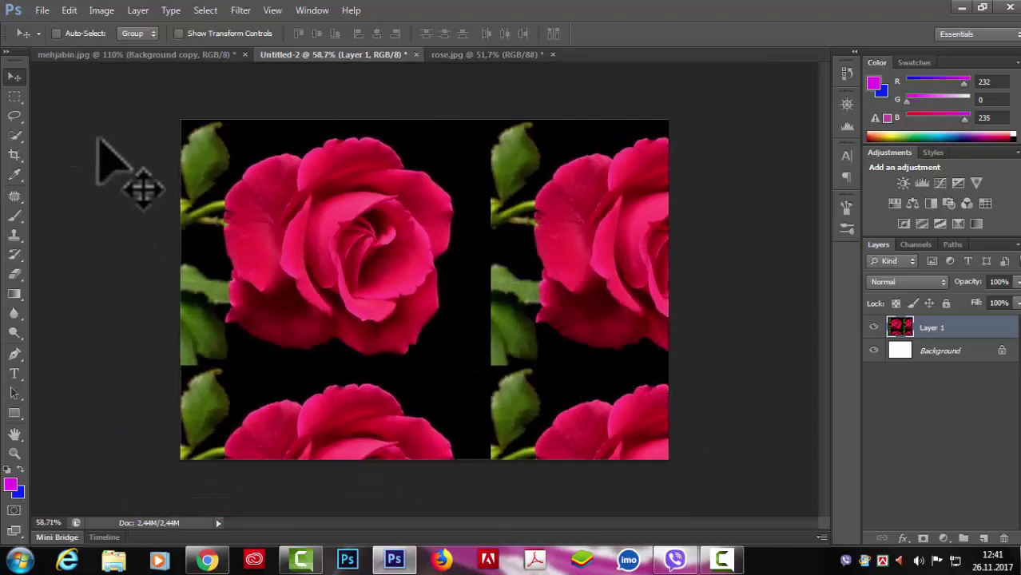
left_click_drag(445, 272, 497, 331)
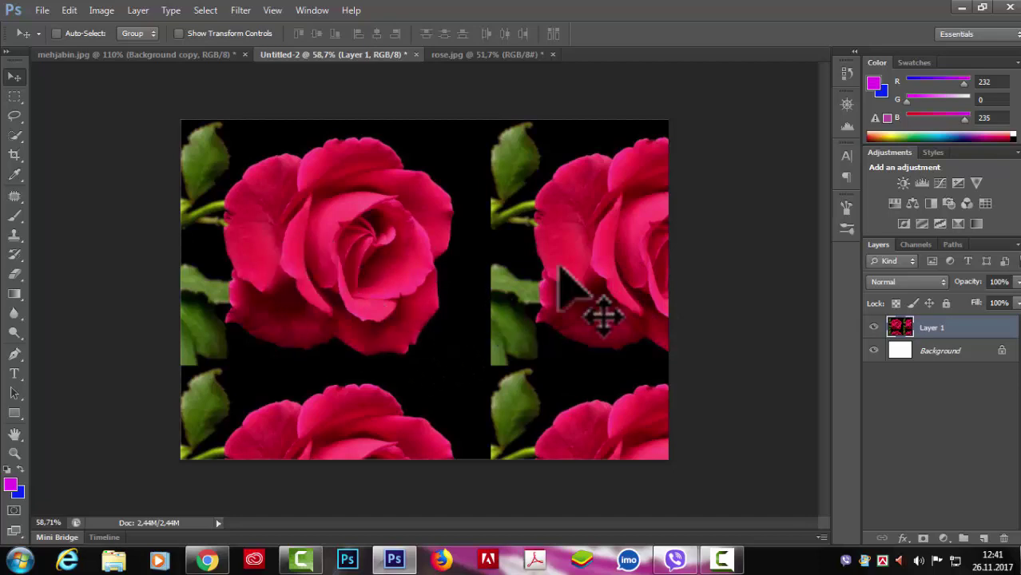
Step: Resize rose.jpg to 263×210 pixels with Image Size
left_click(465, 55)
left_click(70, 10)
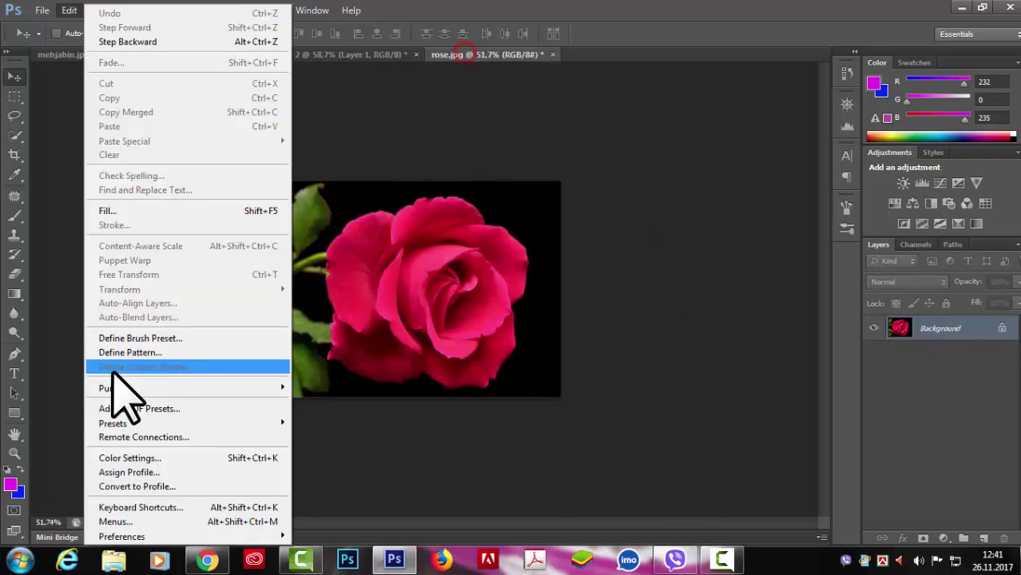
left_click(681, 168)
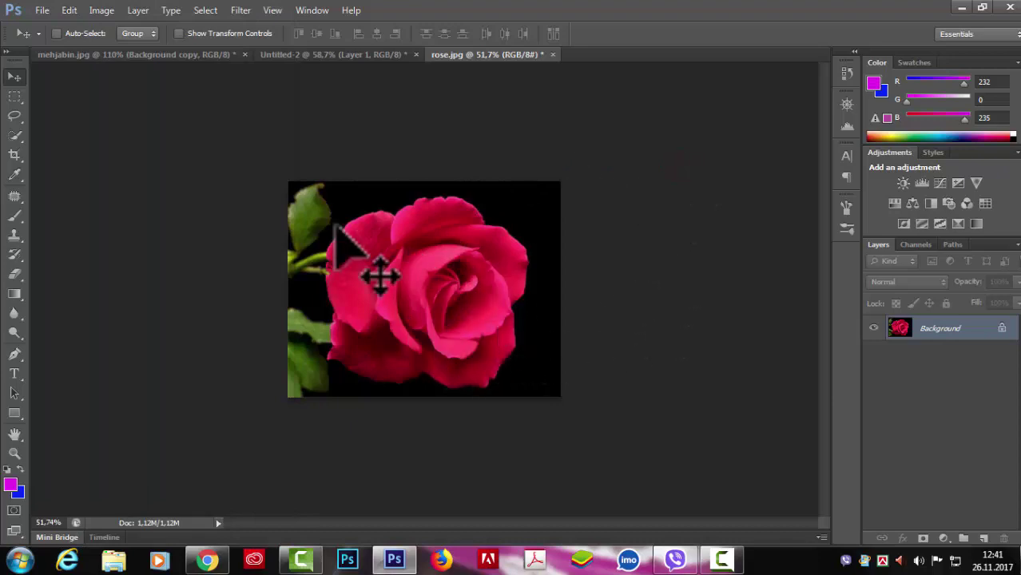
left_click(104, 10)
left_click(137, 119)
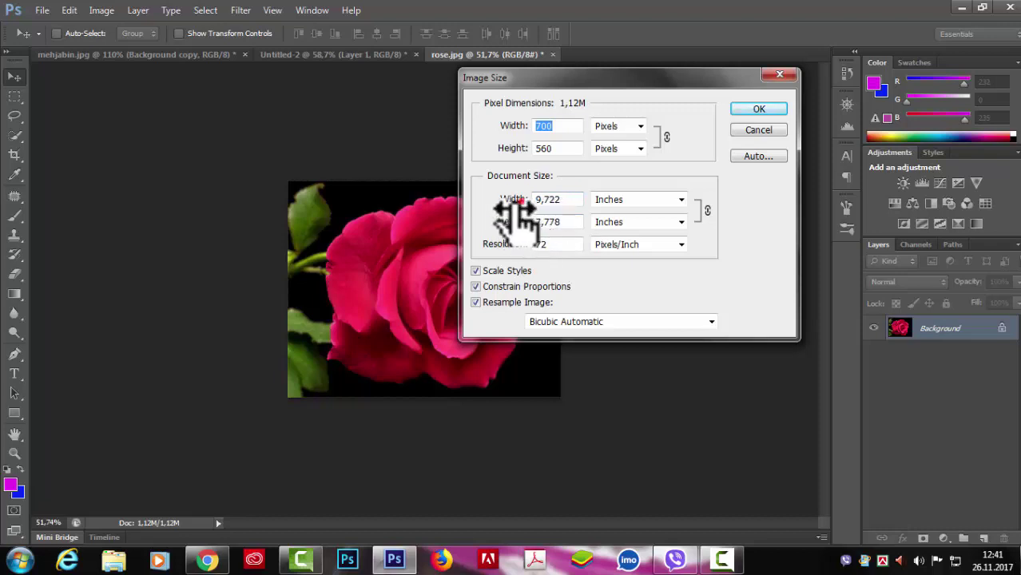
mouse_move(515, 210)
left_mouse_down()
mouse_move(497, 216)
mouse_move(510, 236)
mouse_move(518, 213)
left_mouse_up()
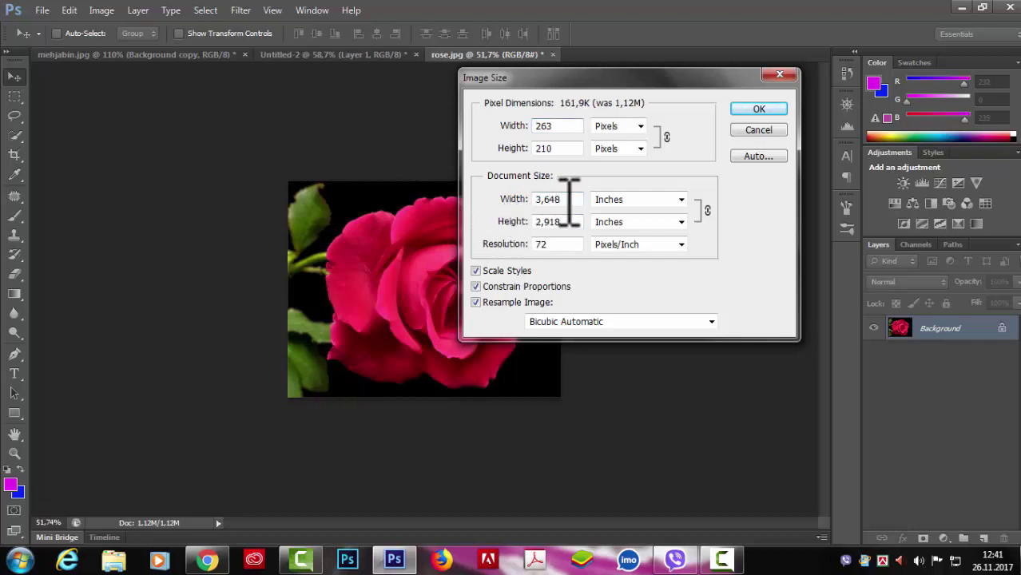
left_click(742, 107)
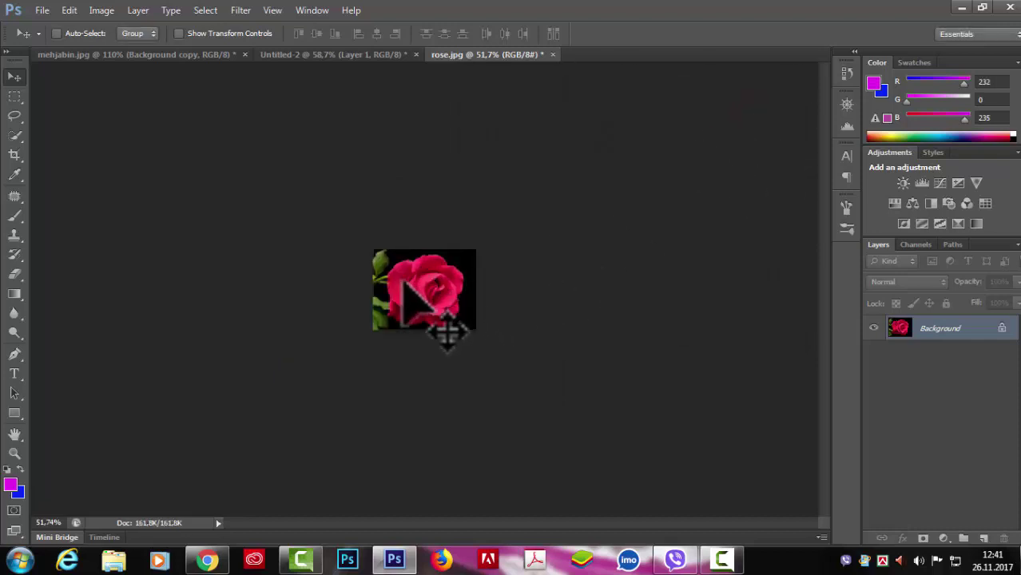
Step: Define the resized rose as a pattern named pt2 and return to the untitled document
left_click(69, 11)
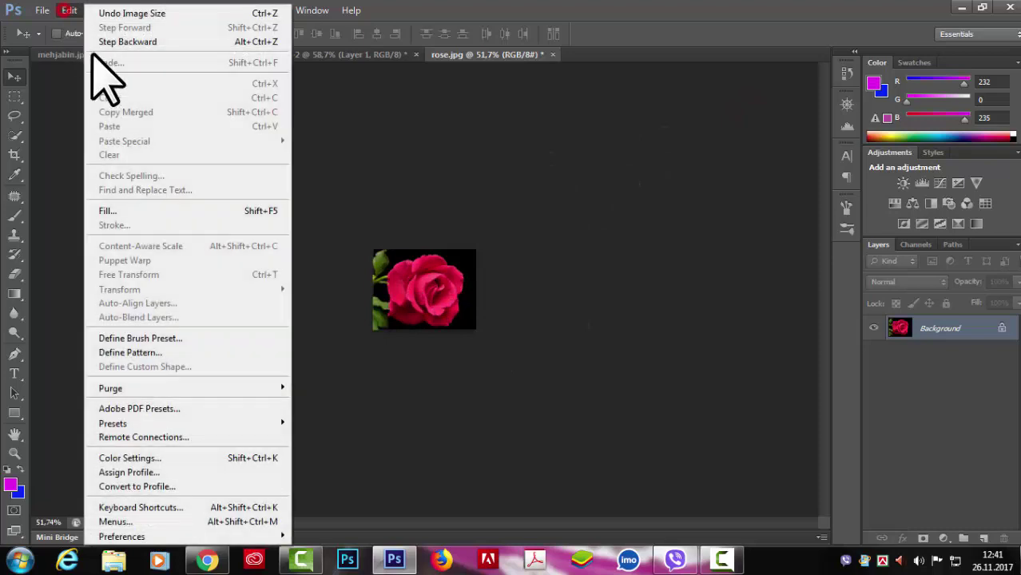
left_click(121, 352)
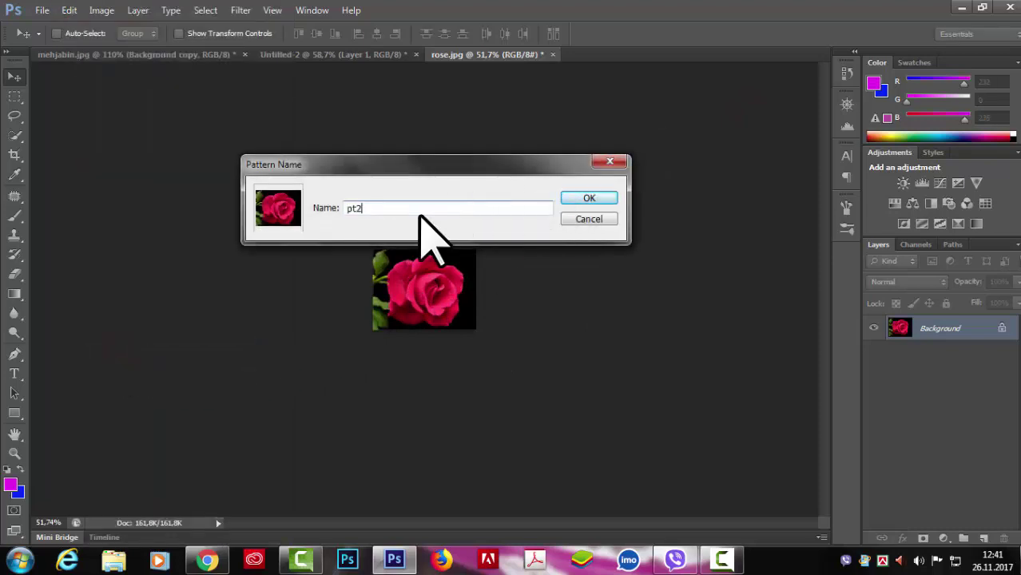
left_click(580, 196)
key("ctrl+shift+Tab")
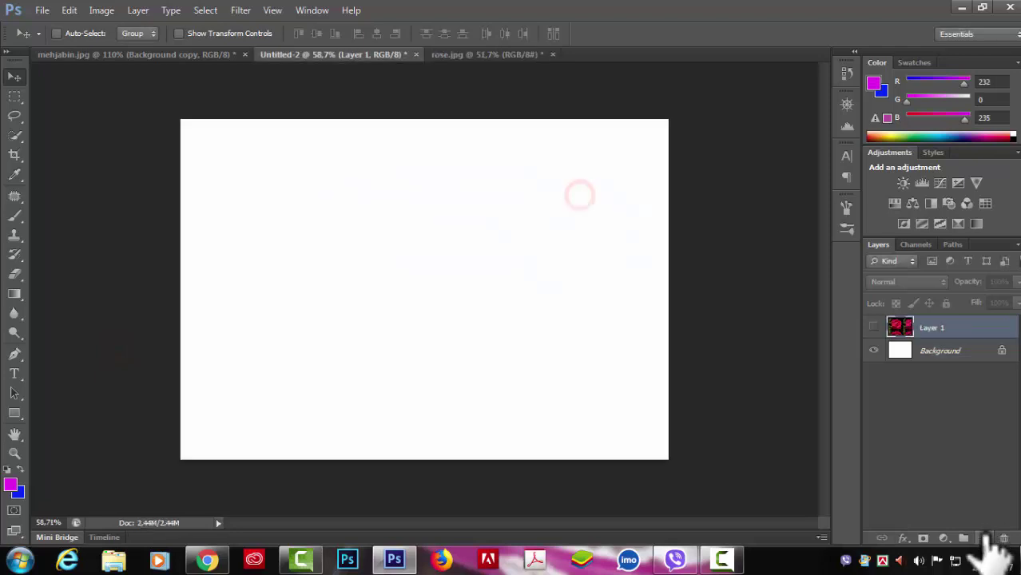
Step: Add Layer 2 and fill it with the small pt2 rose pattern
left_click(984, 538)
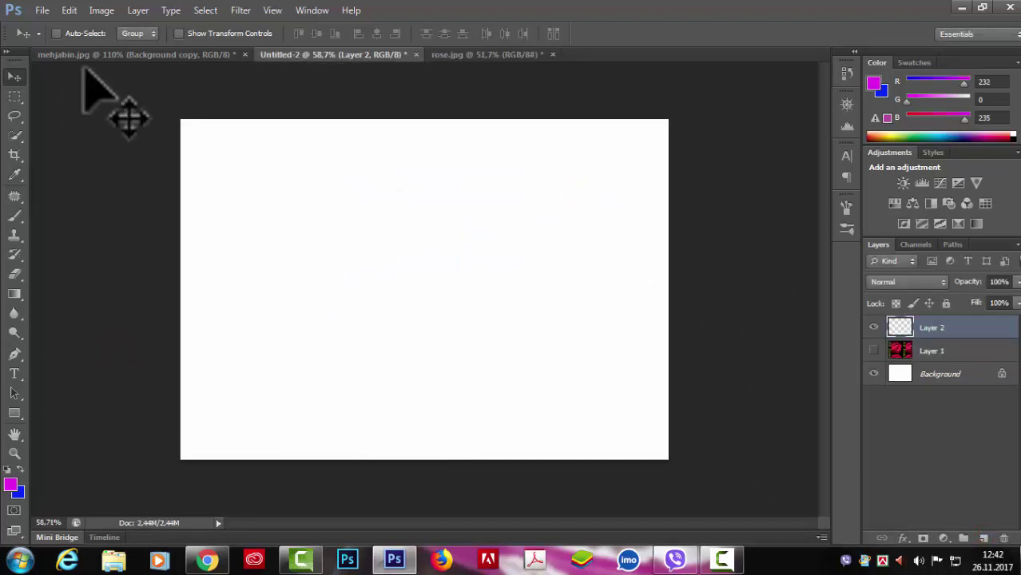
left_click(69, 9)
left_click(106, 209)
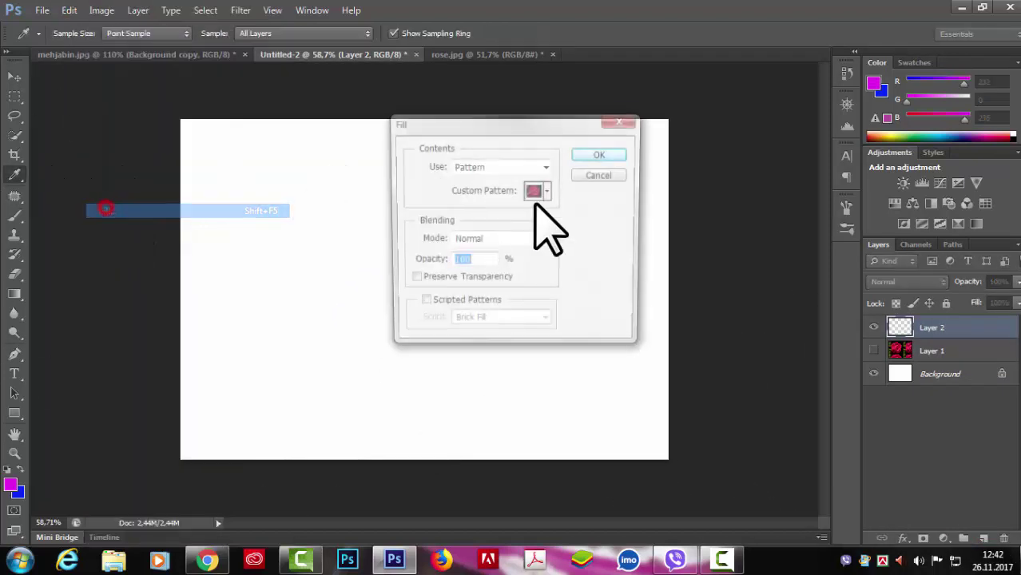
left_click(550, 191)
left_click_drag(540, 216, 466, 264)
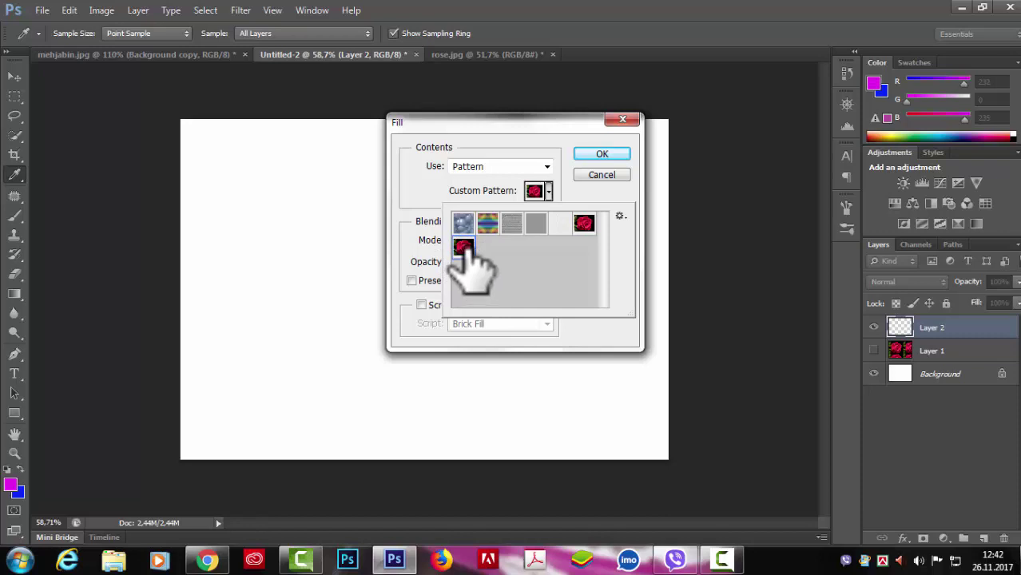
left_click_drag(464, 250, 605, 158)
left_click(602, 153)
left_click(602, 153)
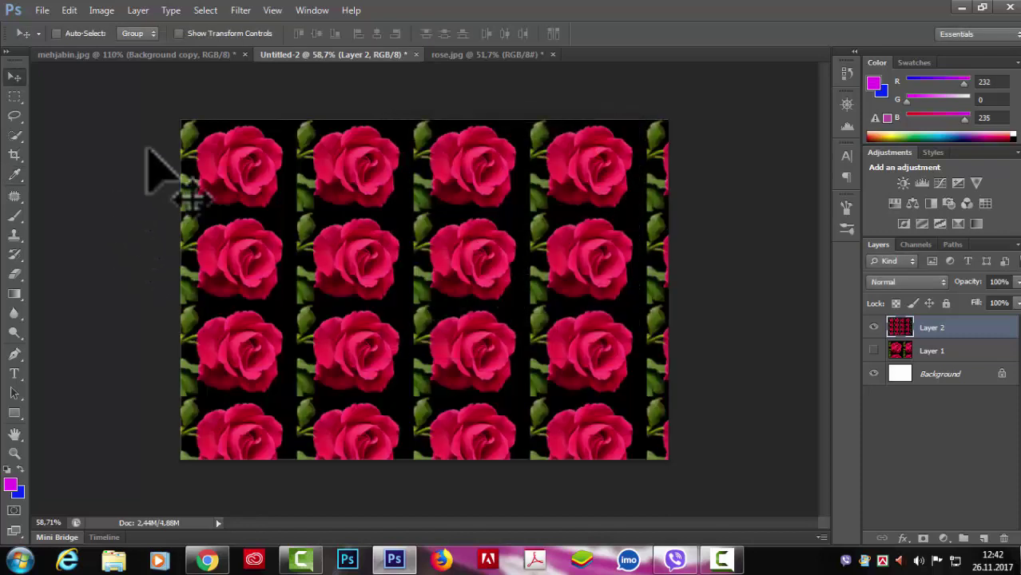
Step: Switch back and forth between rose.jpg and the untitled document
key("ctrl+Tab")
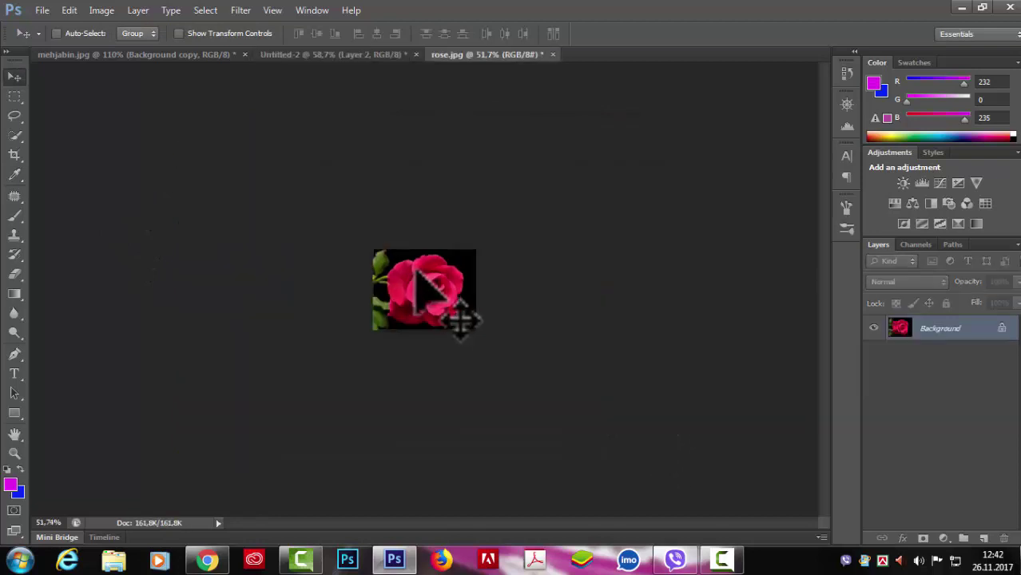
scroll(431, 287, "up", 3)
scroll(461, 294, "down", 2)
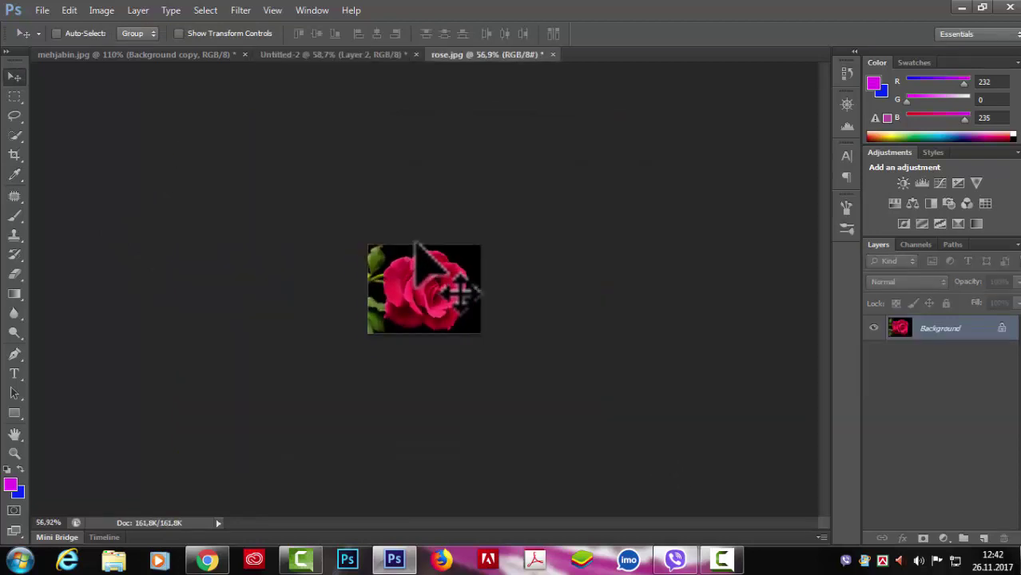
scroll(461, 294, "up", 6)
scroll(463, 289, "down", 5)
scroll(418, 238, "down", 1)
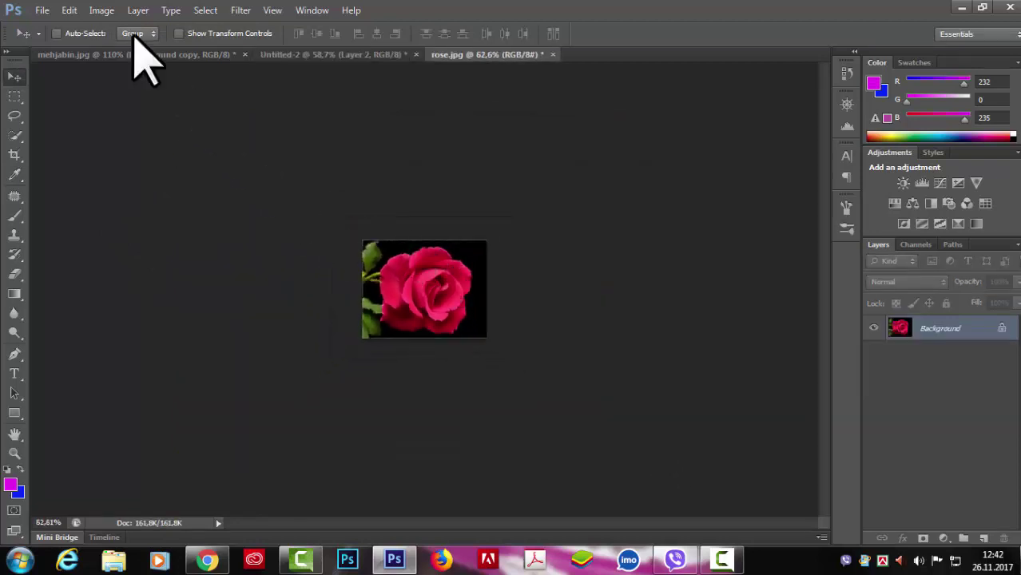
left_click(347, 56)
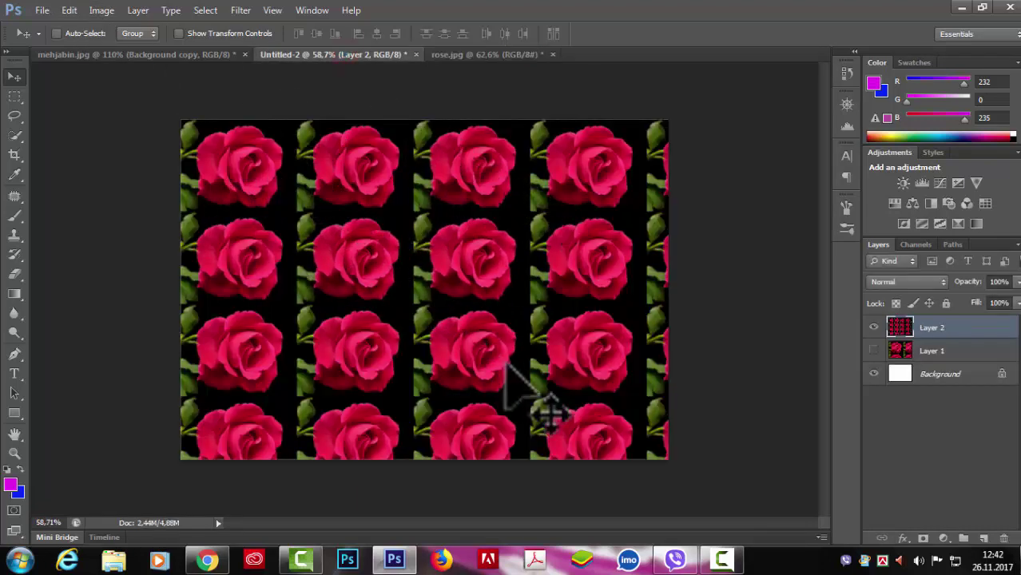
left_click(485, 54)
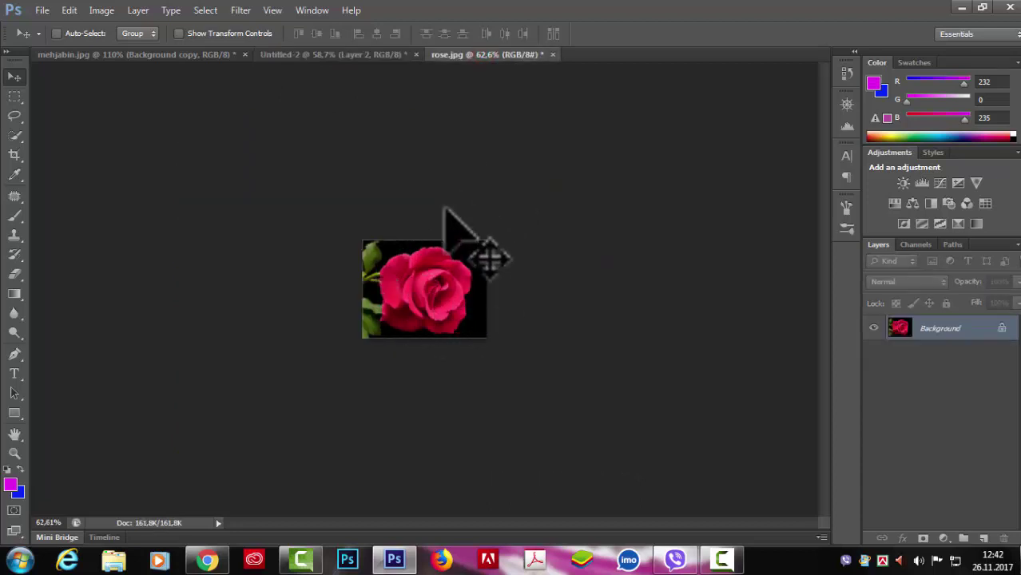
left_click(358, 54)
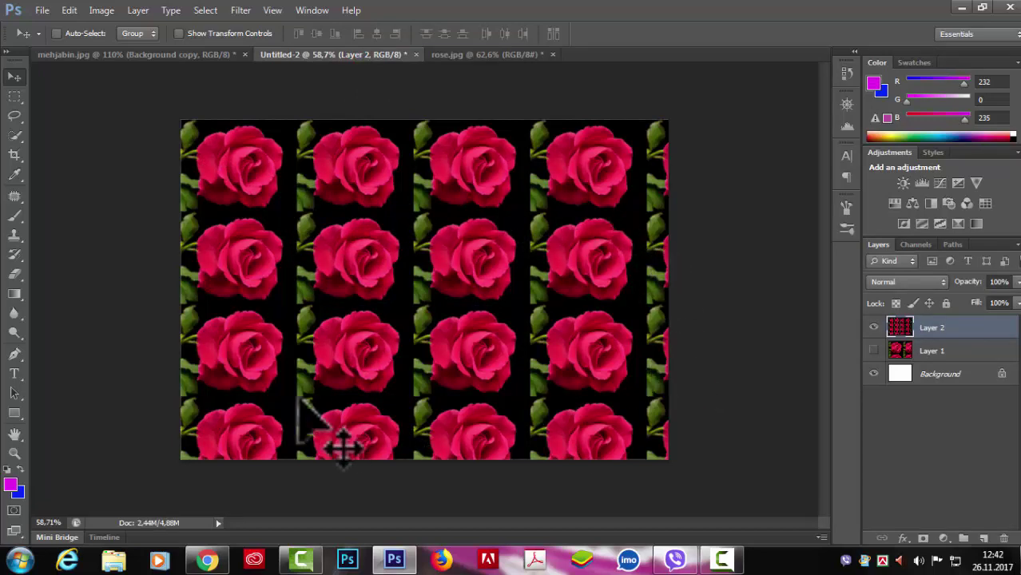
Step: Hide Layers 1 and 2 in the untitled document, then show the mehjabin.jpg portrait
left_click(72, 11)
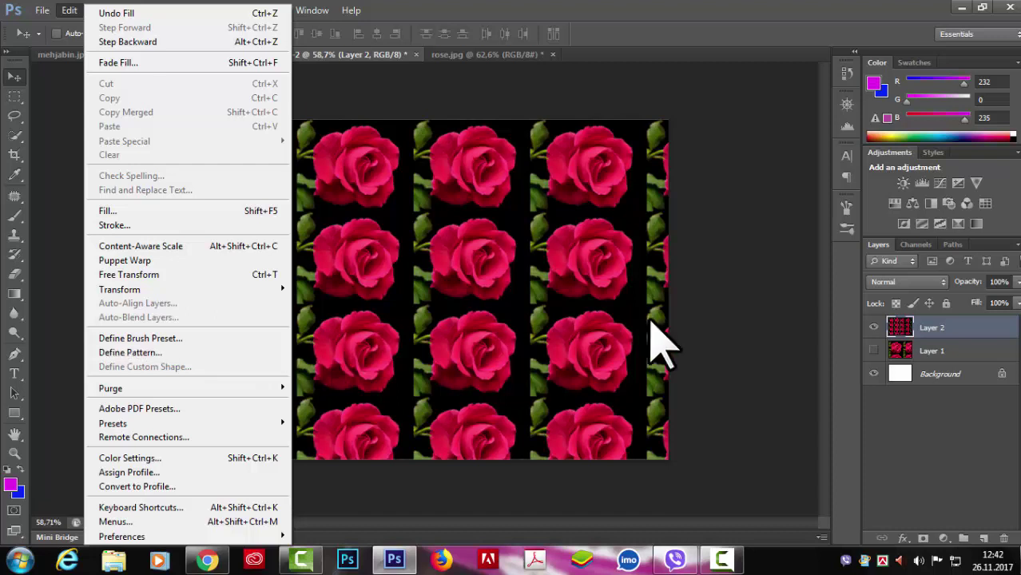
left_click(735, 230)
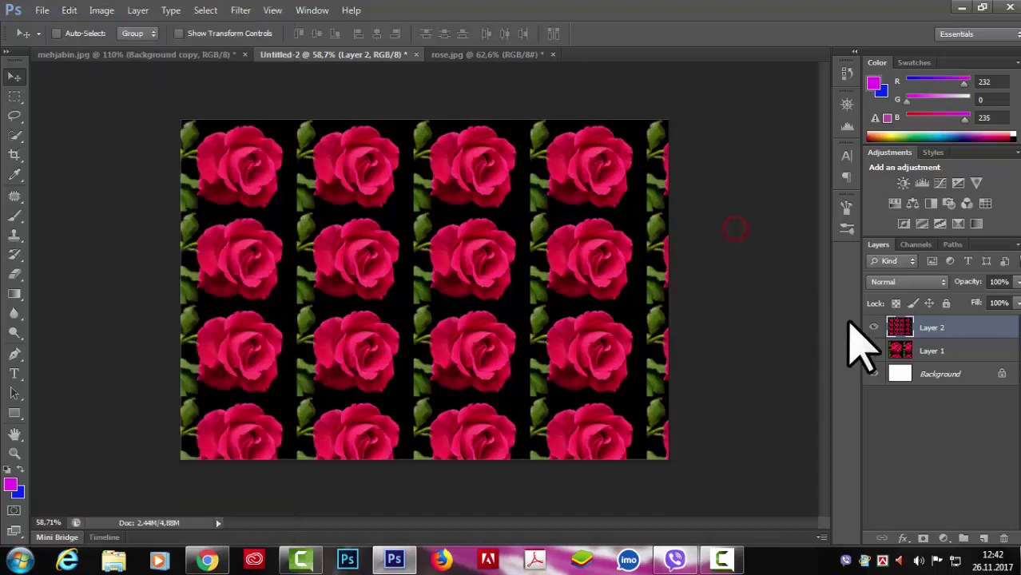
left_click_drag(874, 328, 873, 351)
left_click(70, 10)
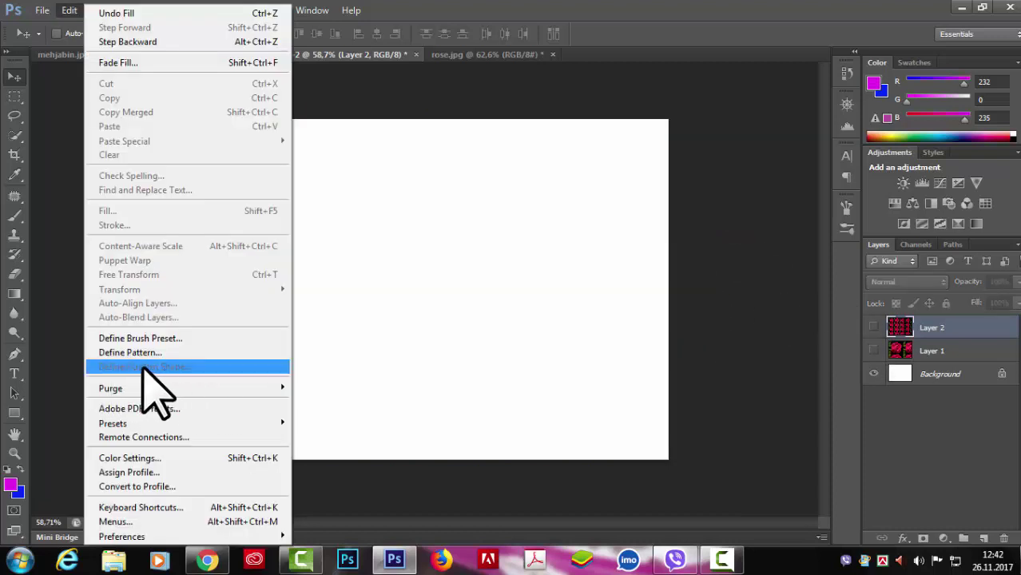
left_click(695, 116)
left_click(228, 55)
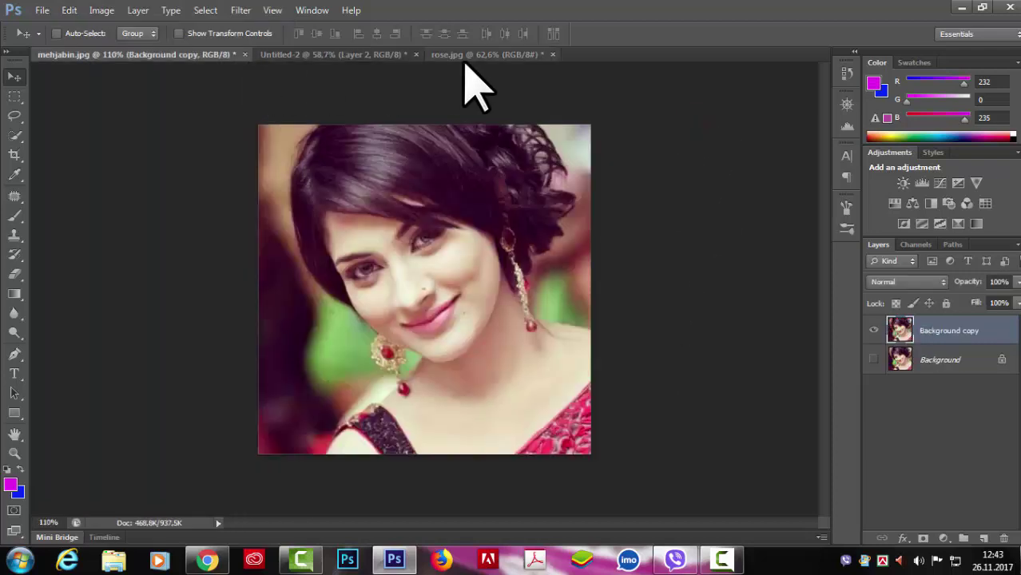
Step: In rose.jpg, add an empty Layer 1 and hide the Background layer
left_click(468, 56)
left_click(983, 538)
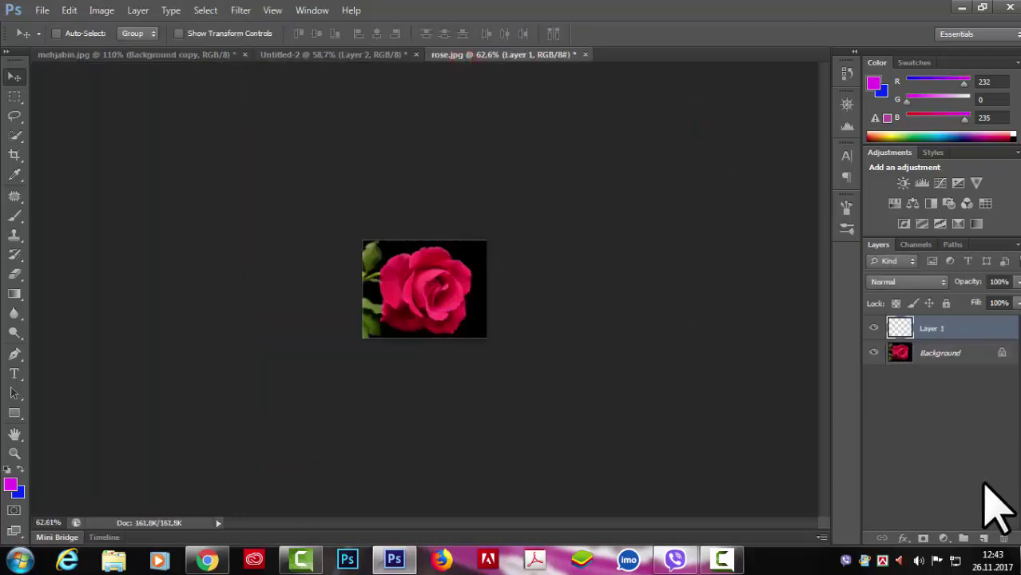
left_click(873, 353)
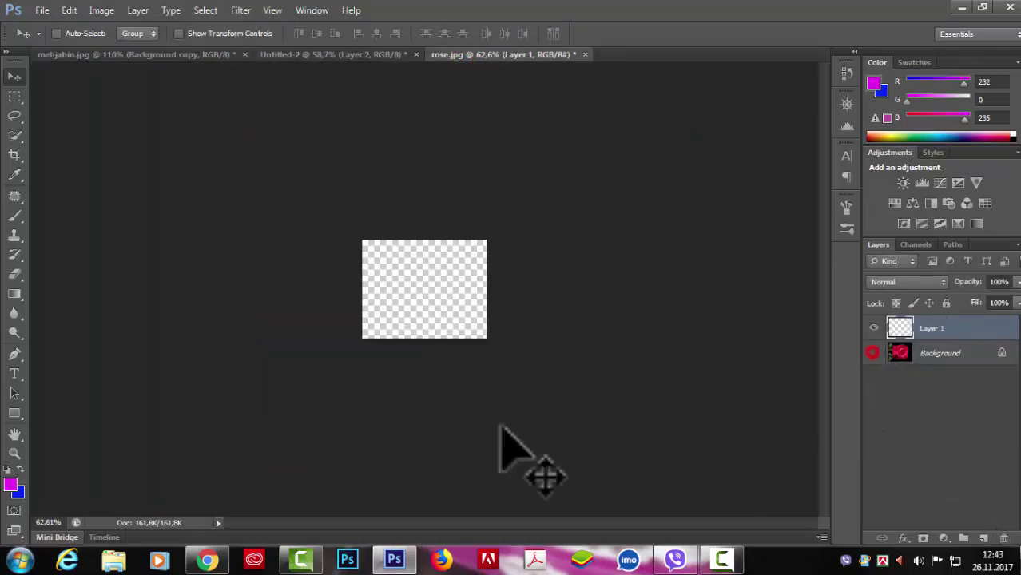
Step: Select the Pen tool and set its mode to Shape
scroll(543, 346, "up", 3)
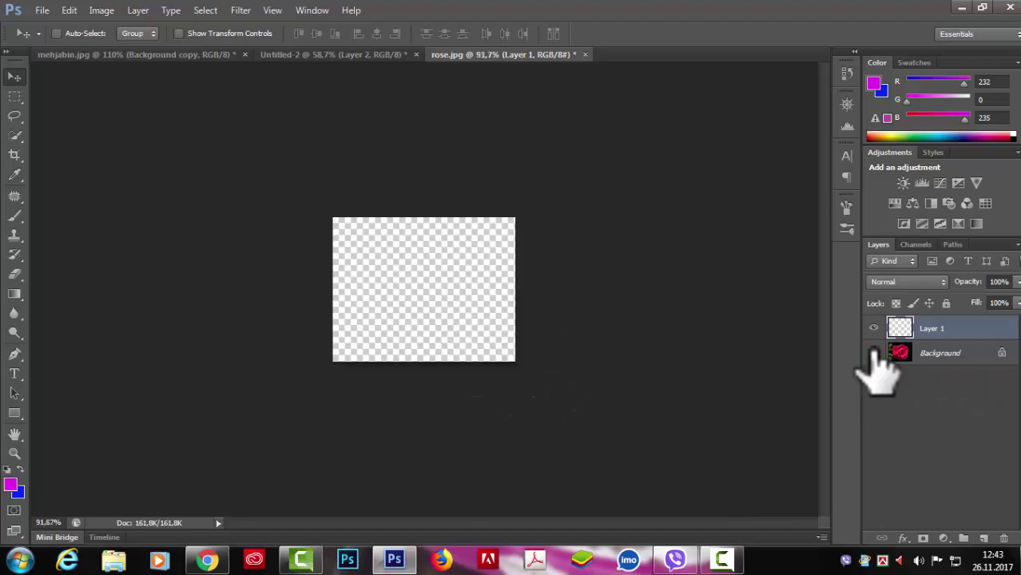
scroll(837, 316, "up", 1)
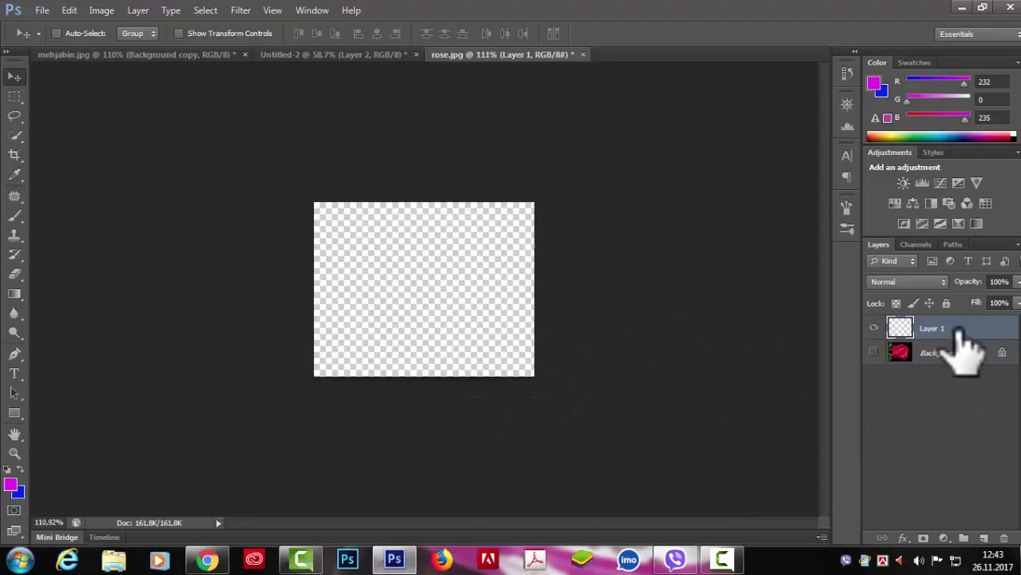
scroll(486, 272, "up", 1)
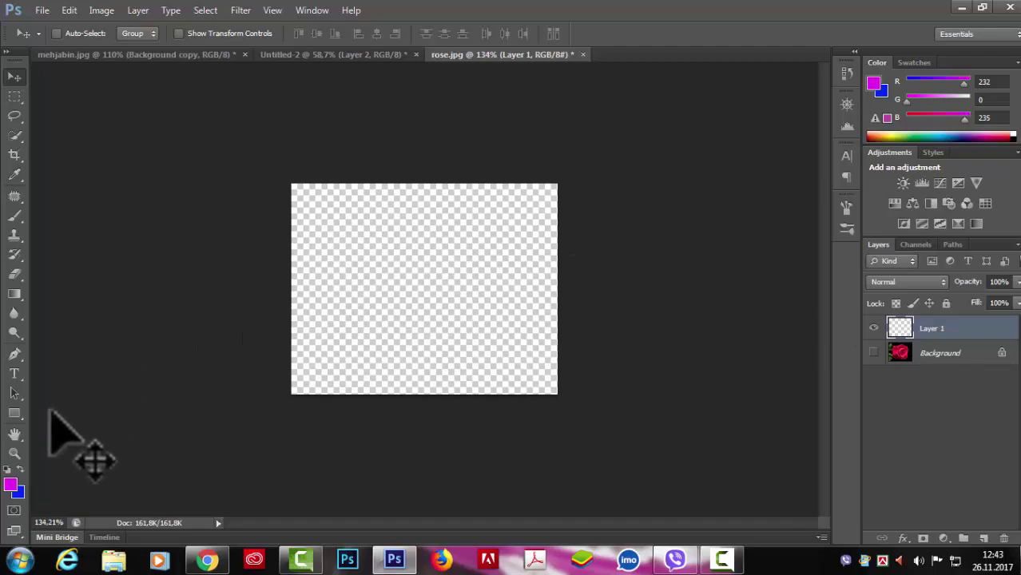
left_click(15, 354)
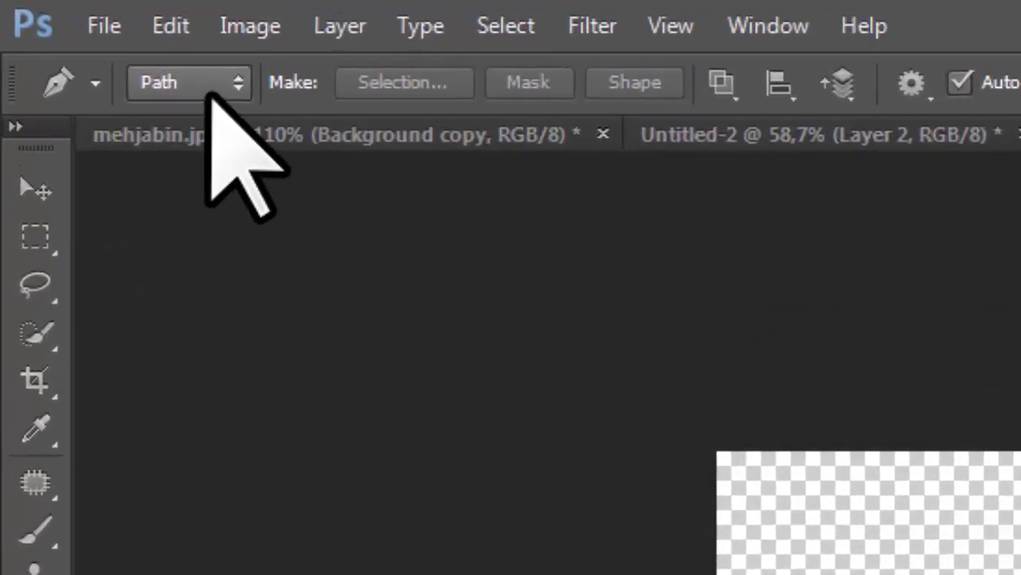
left_click(288, 96)
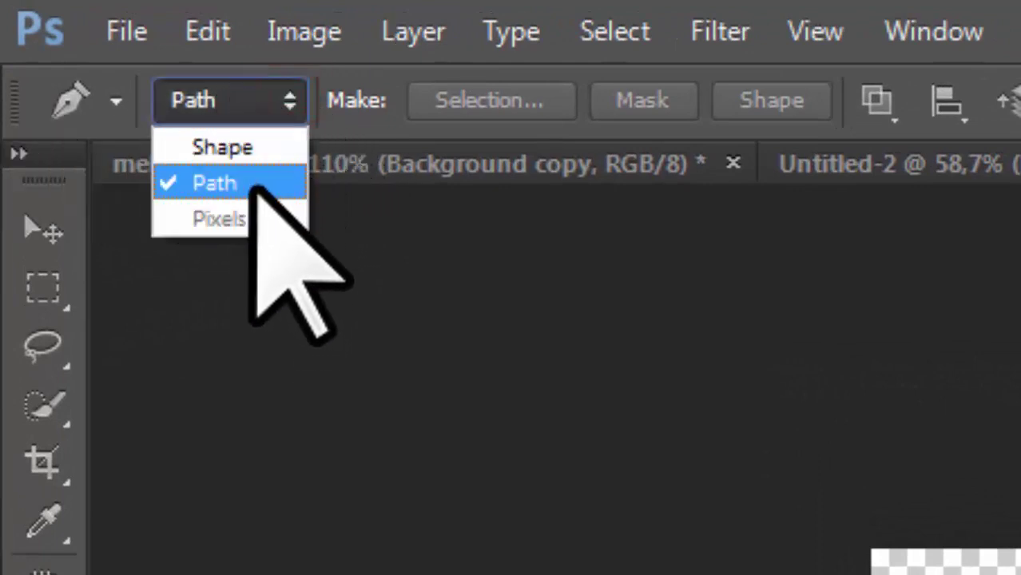
left_click(247, 144)
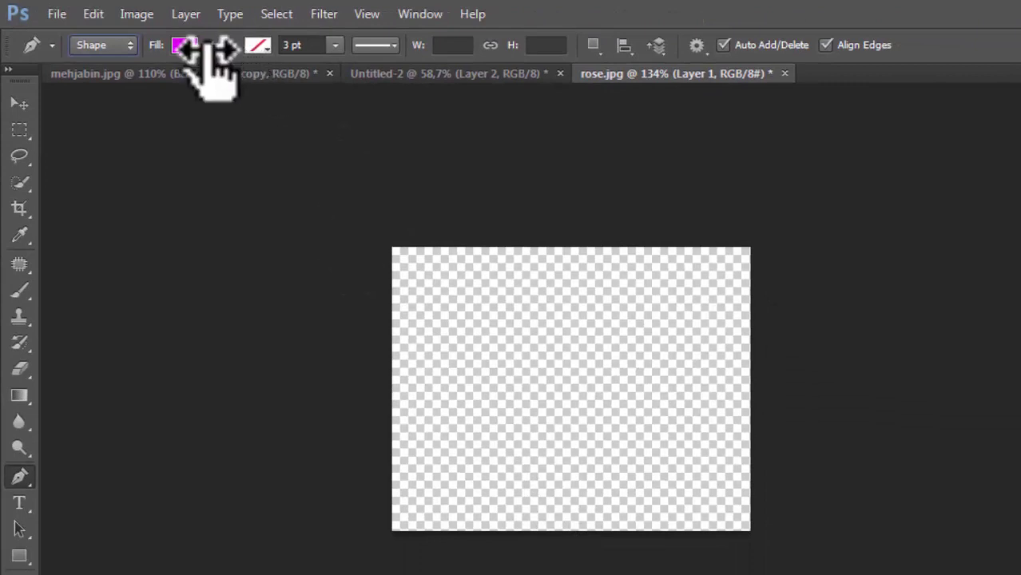
Step: Draw the flame outline with curved peaks and a curved bottom using the Pen tool
left_click(537, 503)
left_click_drag(431, 411, 444, 297)
left_click(431, 411)
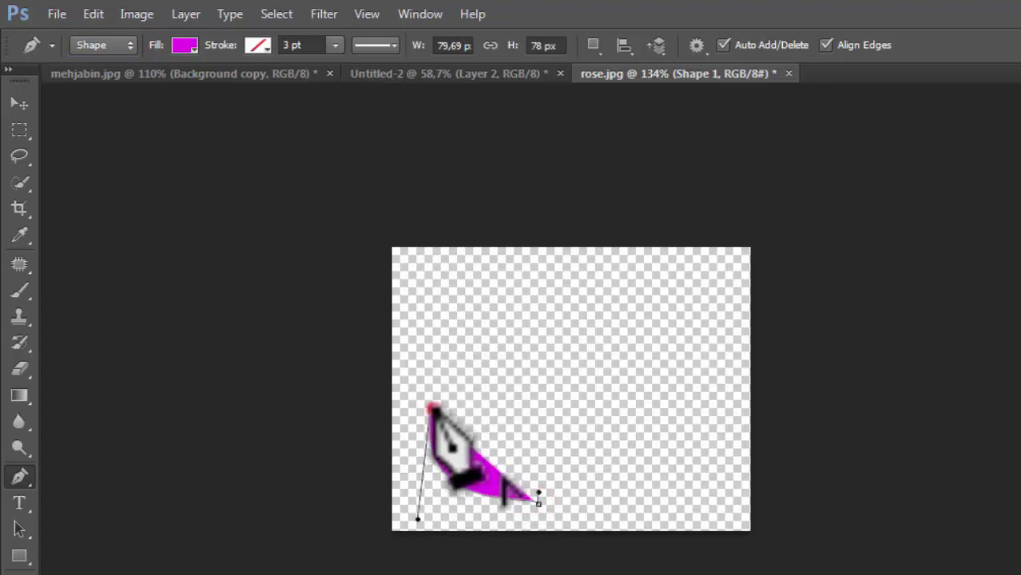
left_click(474, 434)
left_click_drag(496, 354, 535, 303)
left_click(517, 397)
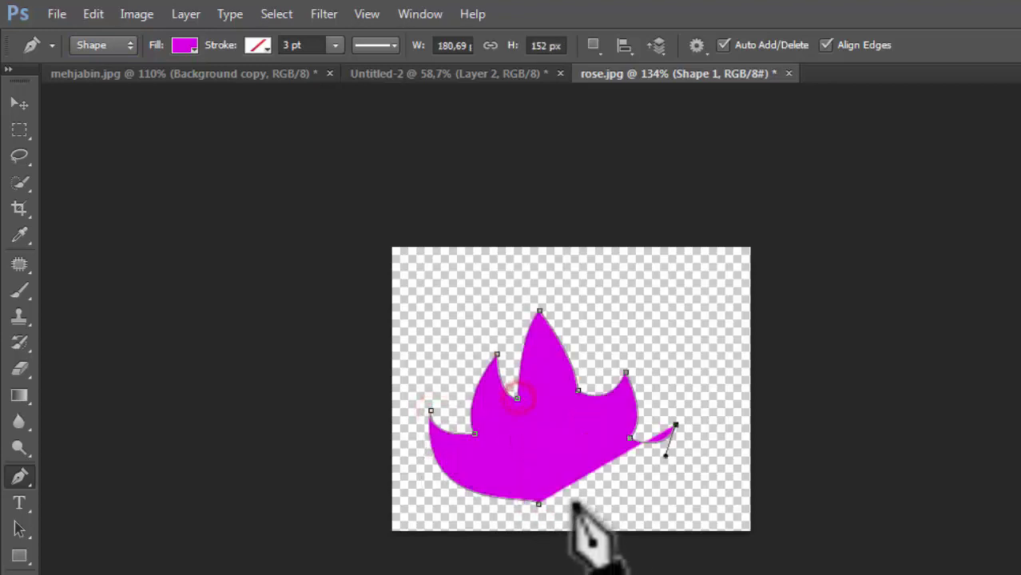
left_click_drag(540, 504, 406, 529)
key("Return")
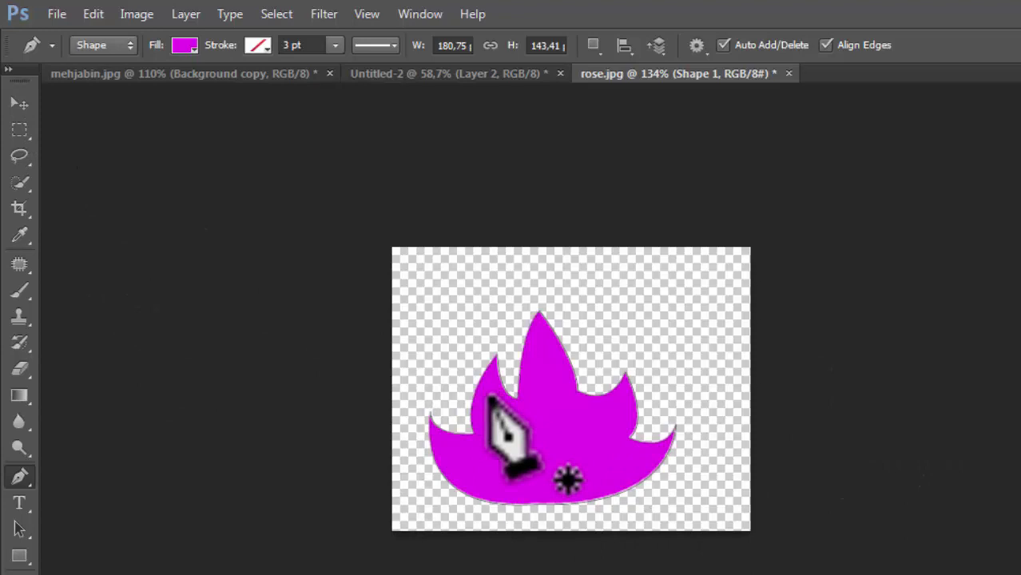
Step: Tilt the flame about 1.33° and shift it up and right, then commit the transform
key("ctrl+t")
left_click_drag(719, 289, 720, 292)
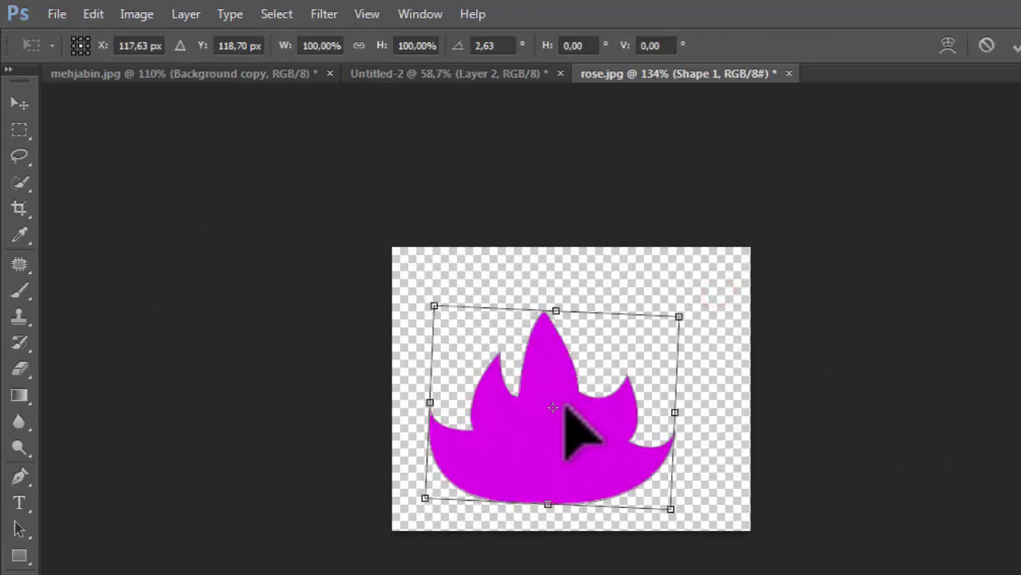
left_click_drag(565, 408, 597, 393)
left_click_drag(727, 289, 731, 276)
left_click(1013, 45)
key("p")
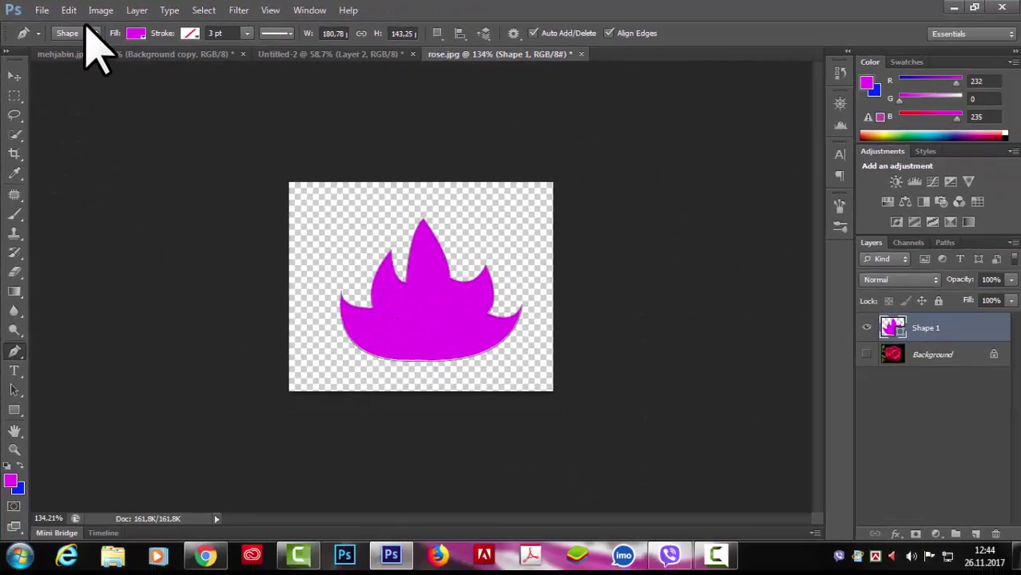
Step: Define the flame as custom shape 'sh1', then switch to Untitled-2
left_click(70, 10)
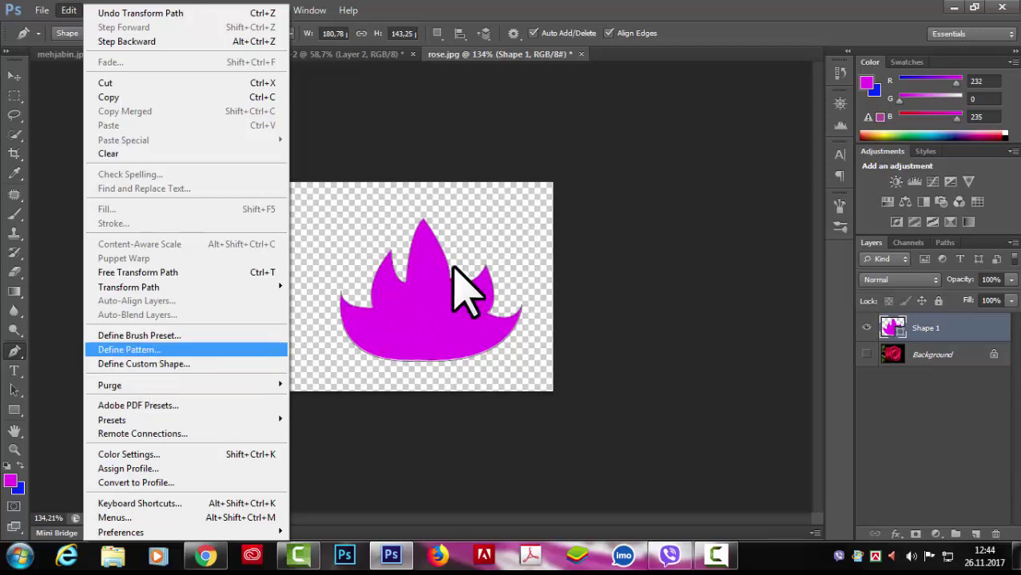
left_click(153, 366)
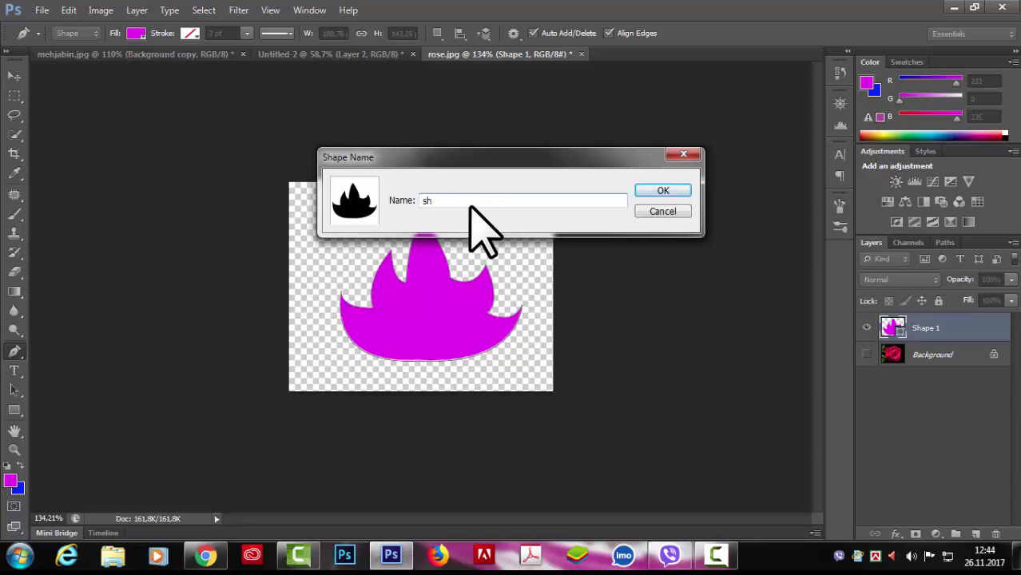
left_click(646, 191)
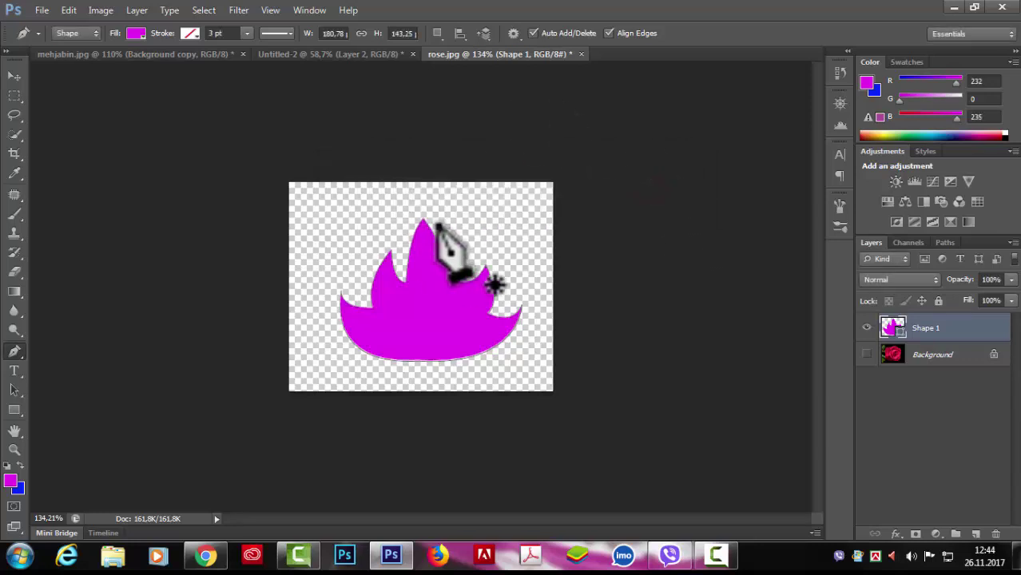
left_click(355, 53)
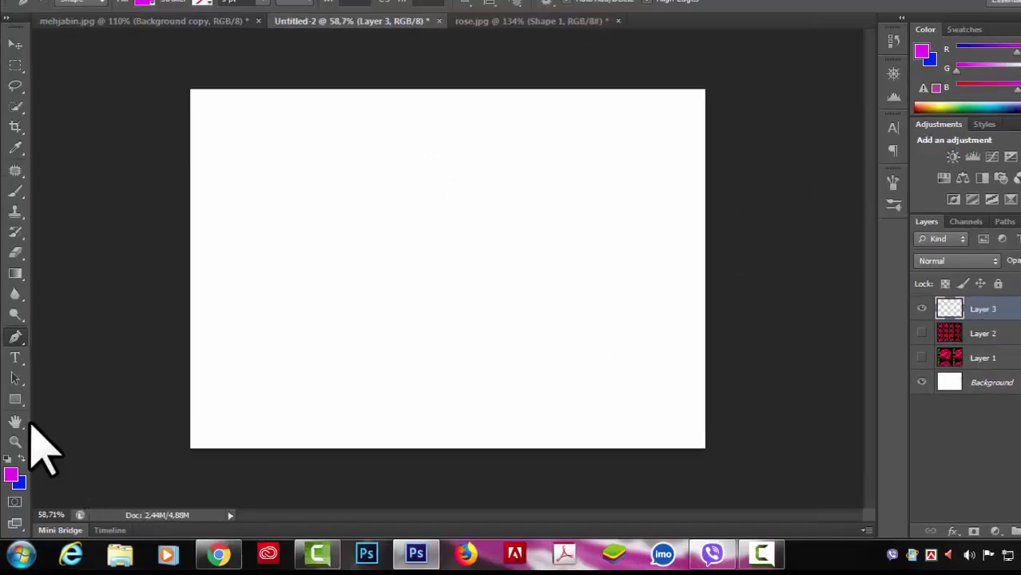
Step: Select the Custom Shape Tool from the shape tools flyout
right_click(14, 410)
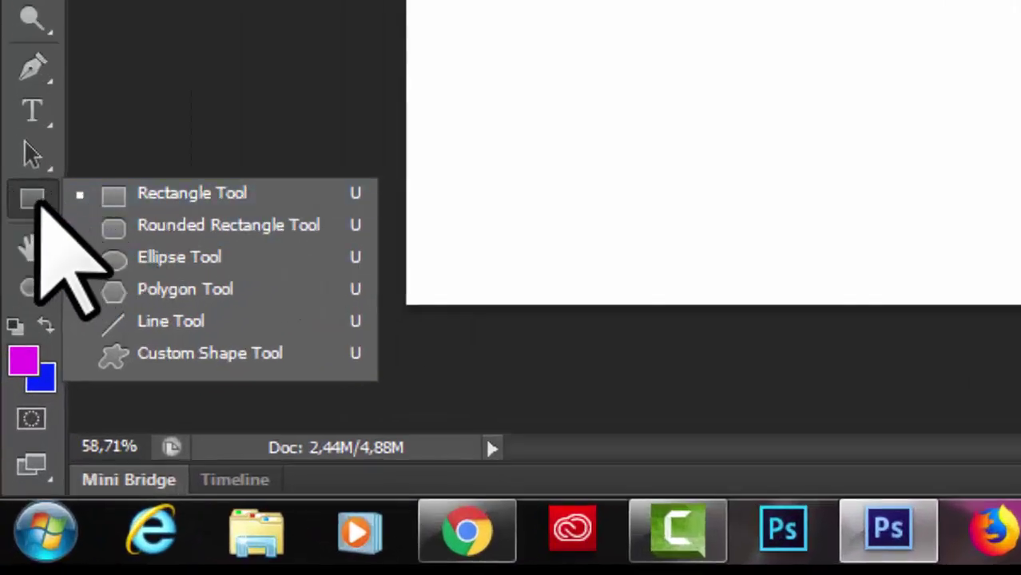
left_click(37, 200)
right_click(37, 199)
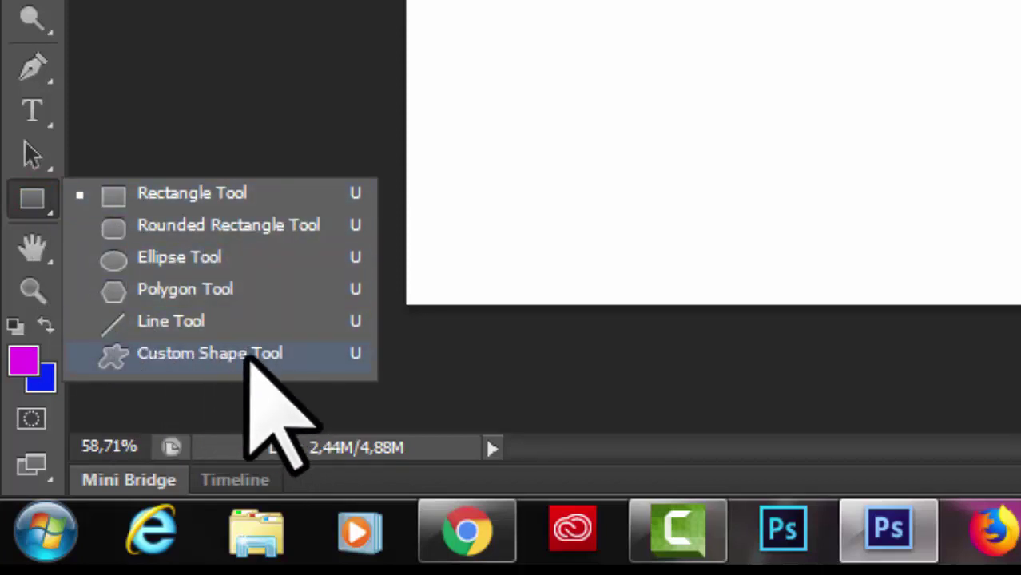
left_click(268, 353)
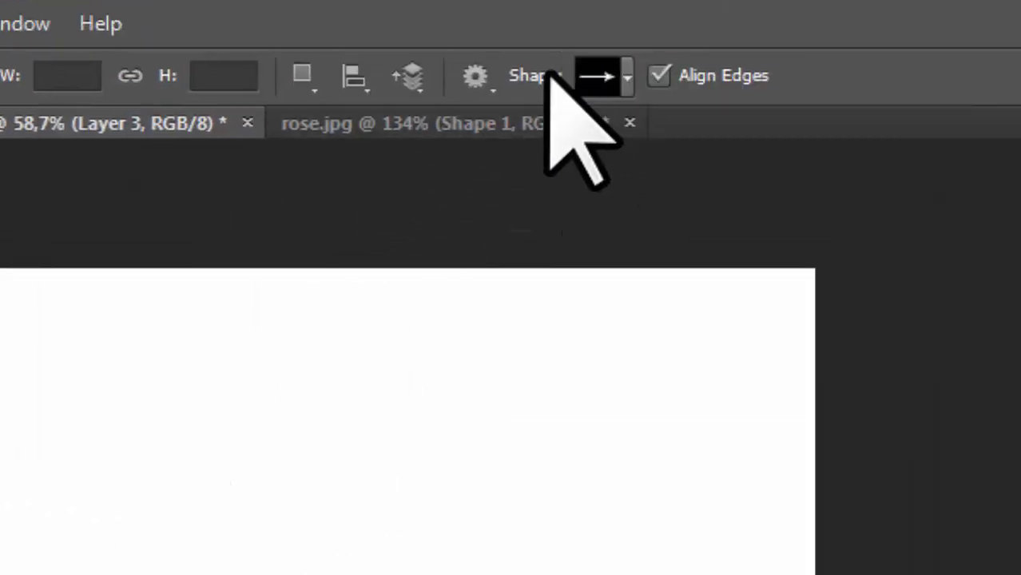
Step: Enlarge the Shape picker and choose the sh1 flame preset
left_click(627, 76)
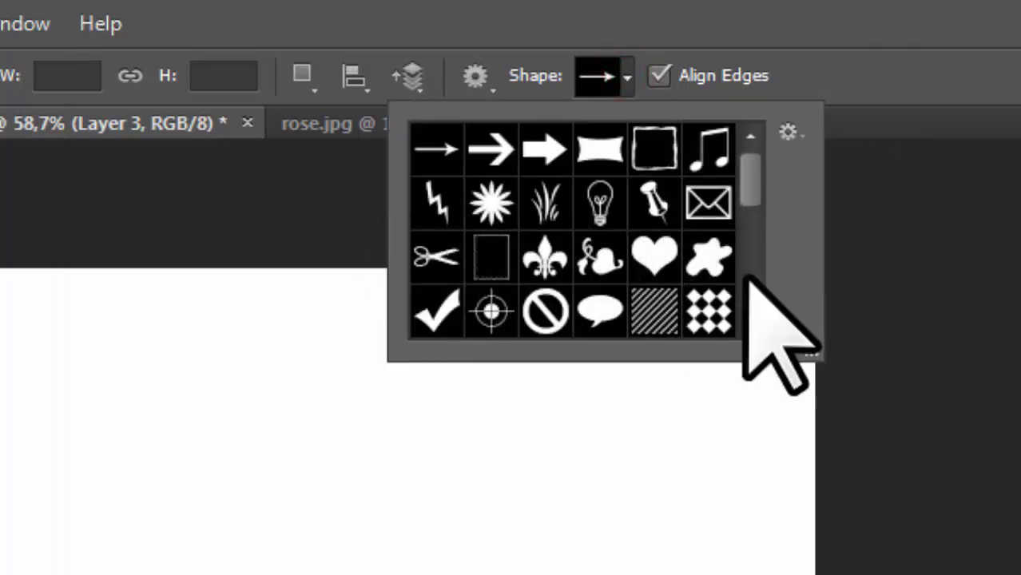
left_click_drag(819, 360, 1020, 574)
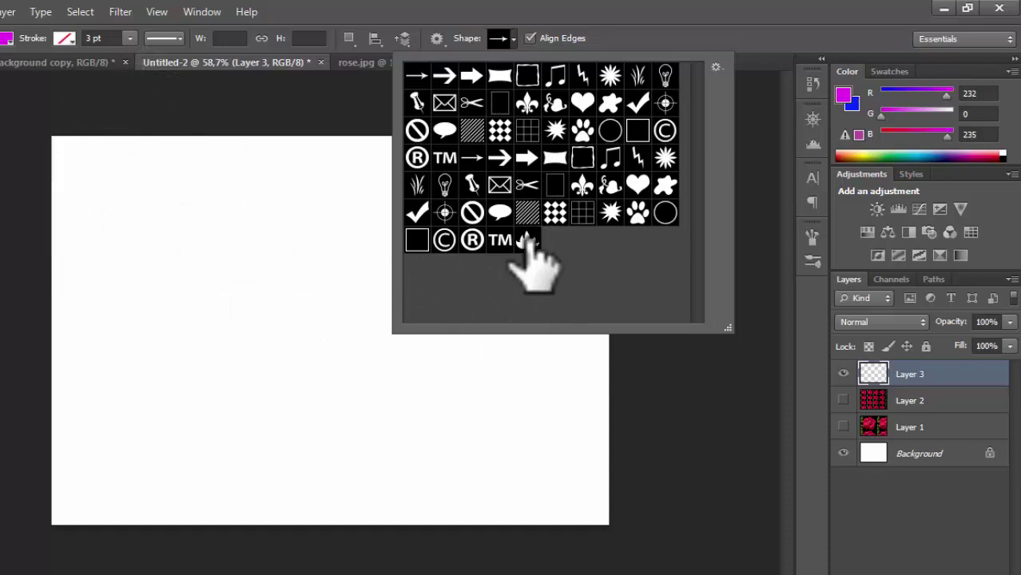
left_click_drag(528, 238, 530, 258)
left_click_drag(527, 239, 541, 259)
mouse_move(531, 263)
left_mouse_down()
mouse_move(695, 160)
mouse_move(547, 235)
mouse_move(532, 268)
left_mouse_up()
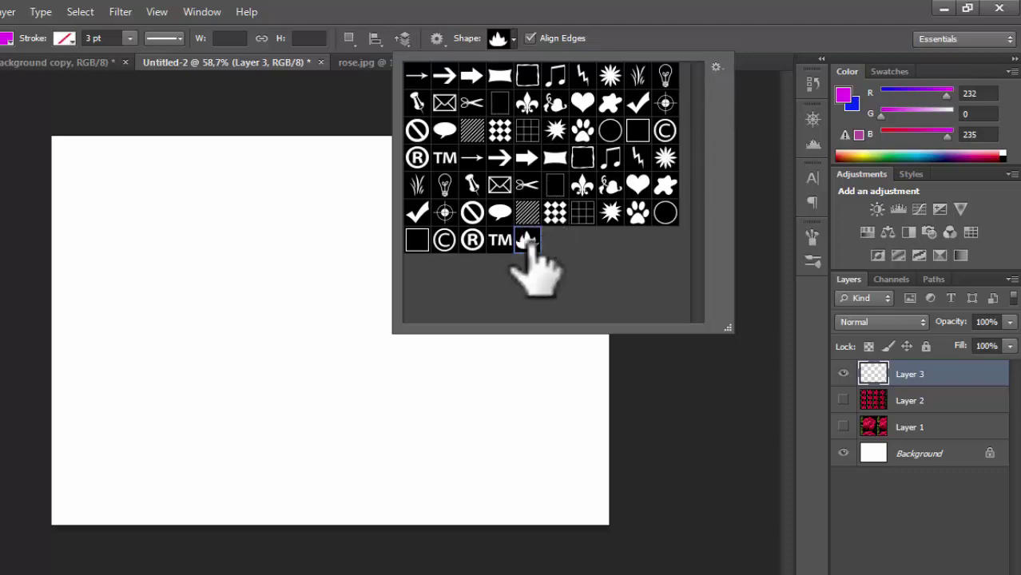
left_click(743, 40)
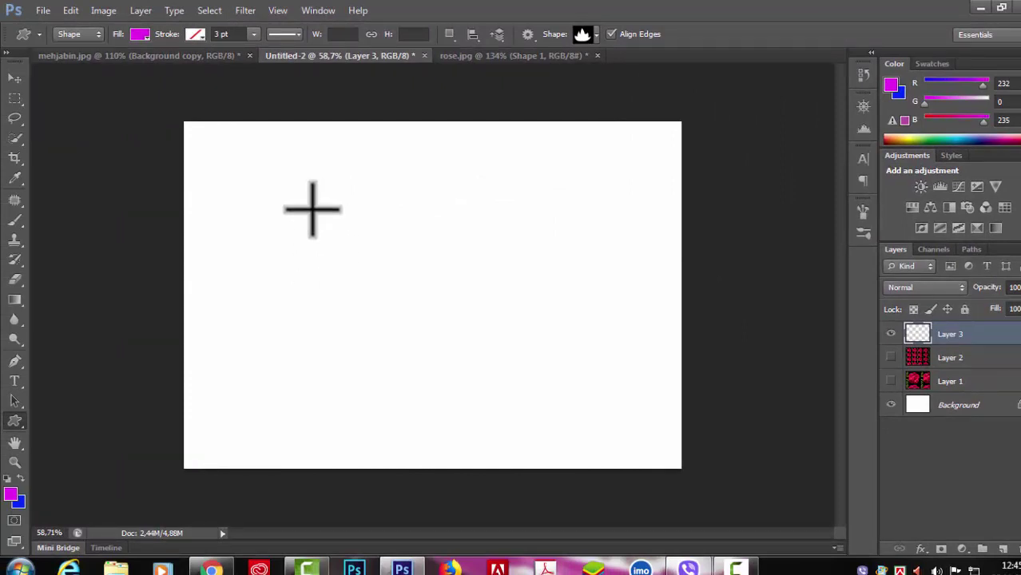
Step: Stamp eight flames across the canvas, then undo them all with Ctrl+Alt+Z
left_click_drag(312, 207, 431, 345)
left_click_drag(549, 200, 650, 357)
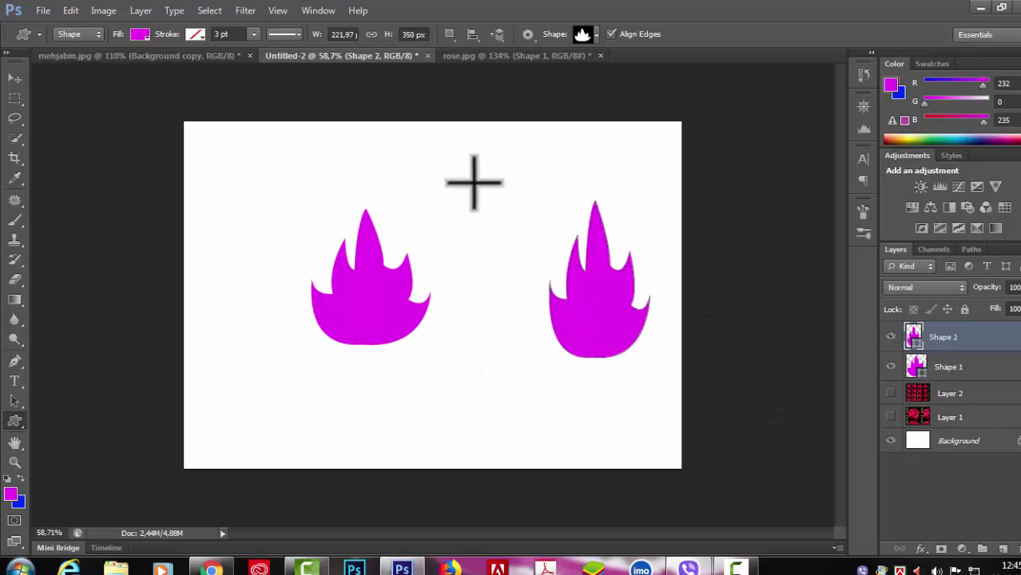
left_click_drag(465, 172, 592, 248)
left_click_drag(231, 141, 312, 214)
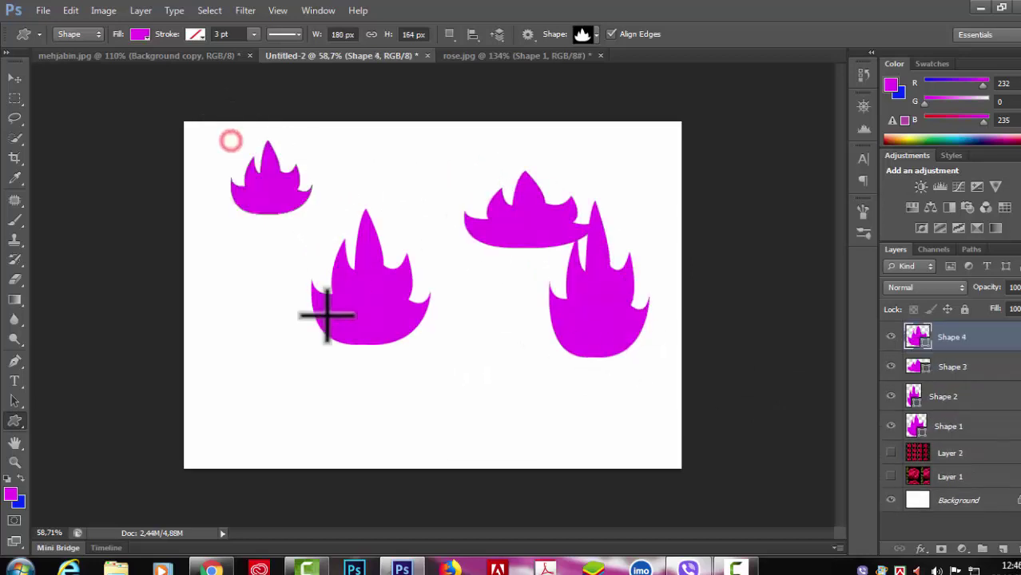
left_click_drag(207, 292, 303, 433)
left_click_drag(437, 366, 558, 439)
left_click_drag(374, 149, 432, 200)
left_click_drag(465, 289, 540, 372)
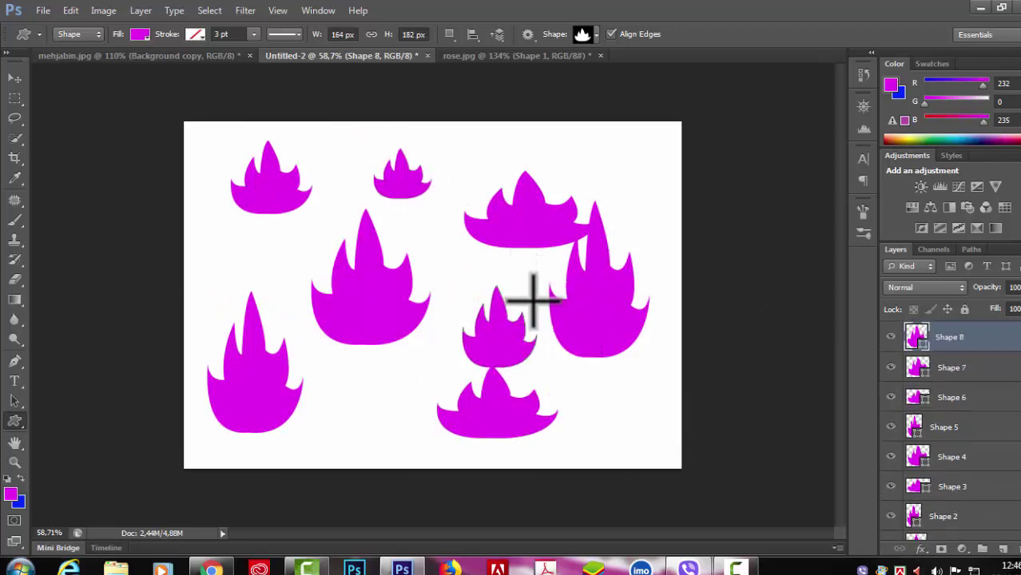
key("ctrl+alt+z")
key("ctrl+alt+z")
key("ctrl+alt+z")
key("ctrl+alt+z")
key("ctrl+alt+z")
key("ctrl+alt+z")
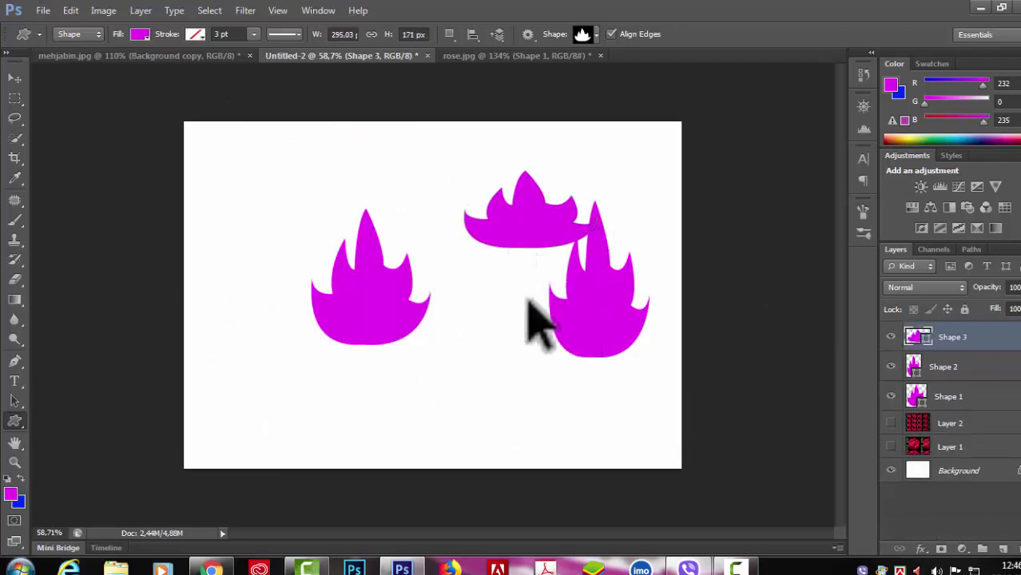
key("ctrl+alt+z")
key("ctrl+alt+z")
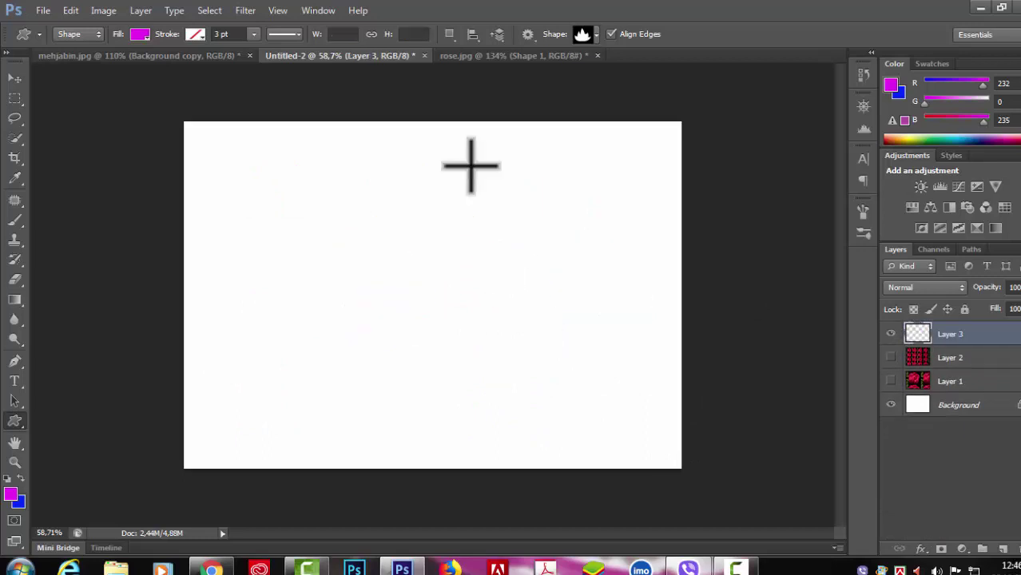
Step: In rose.jpg, delete the sh1 flame from the Shape picker and select the starburst
left_click(474, 54)
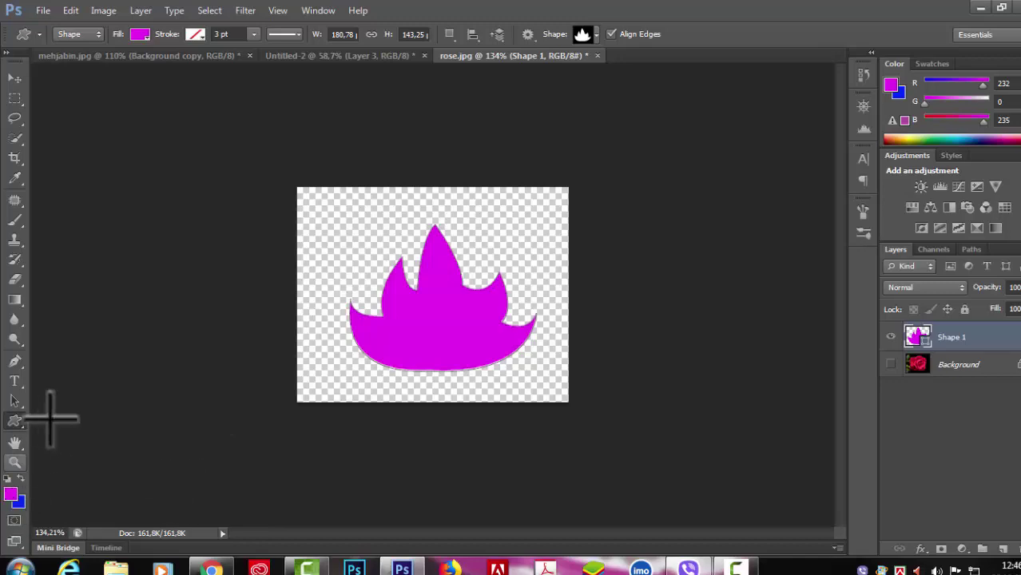
left_click(596, 34)
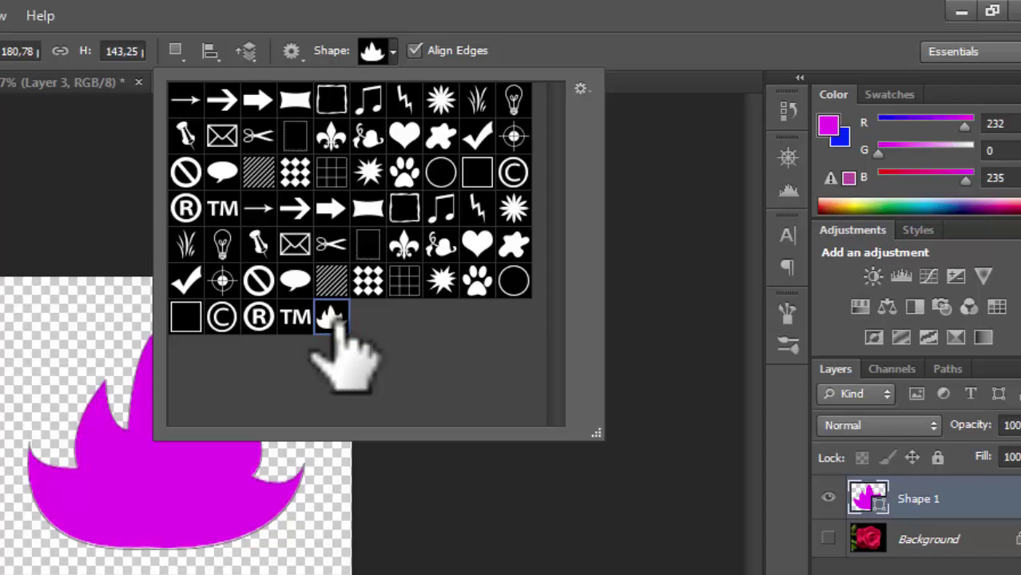
left_click(332, 320)
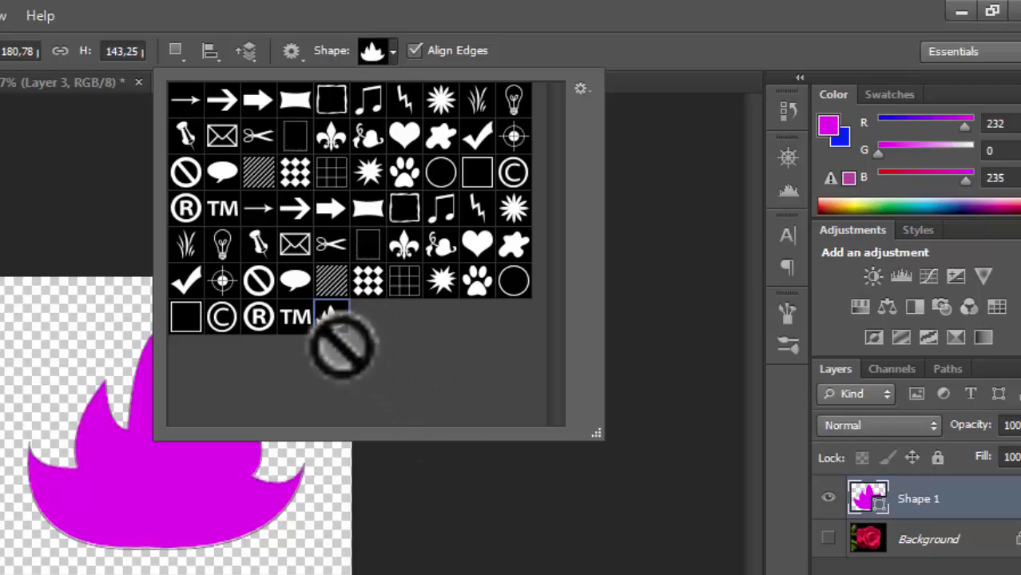
right_click(332, 323)
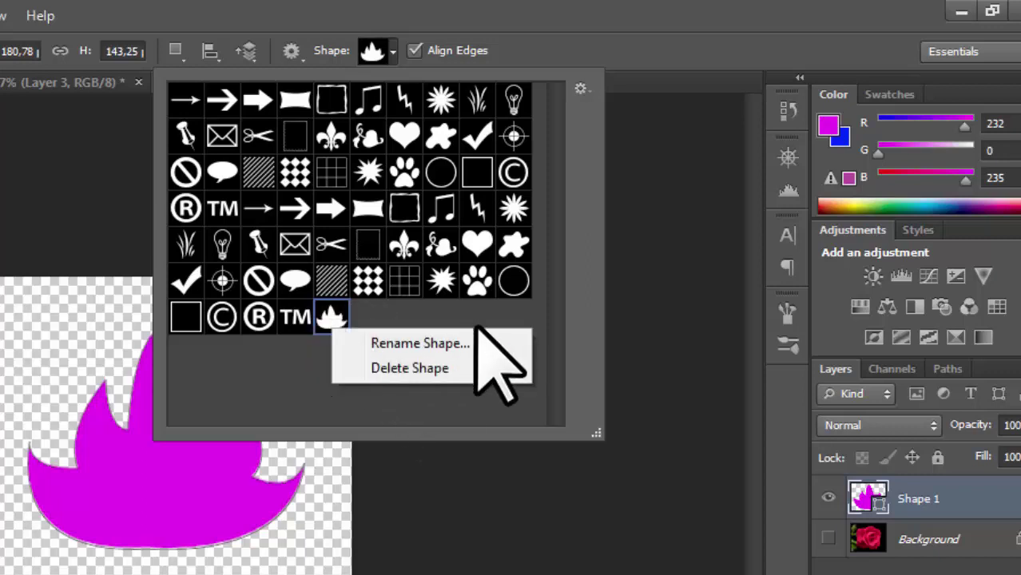
left_click(429, 366)
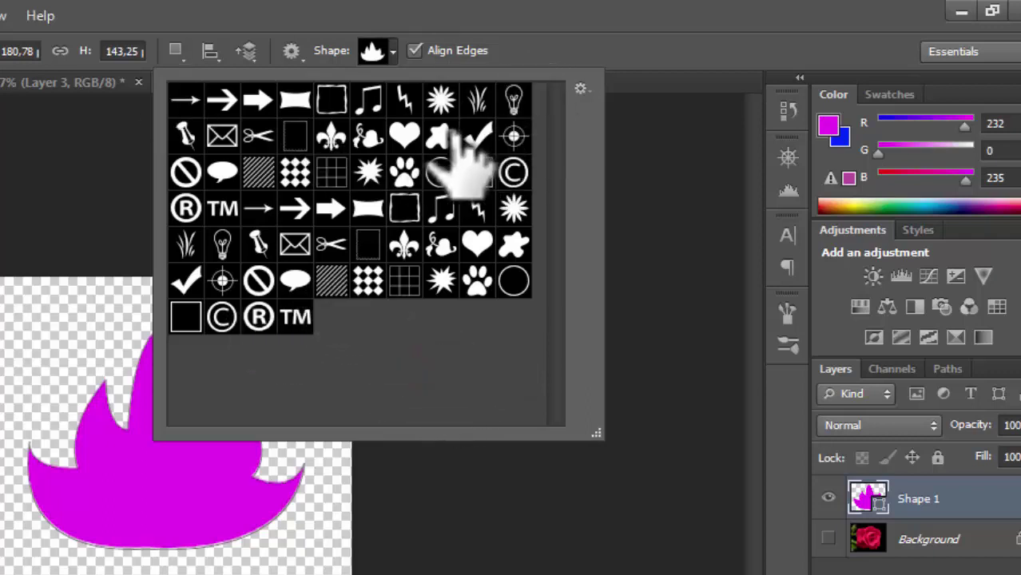
left_click_drag(441, 99, 570, 103)
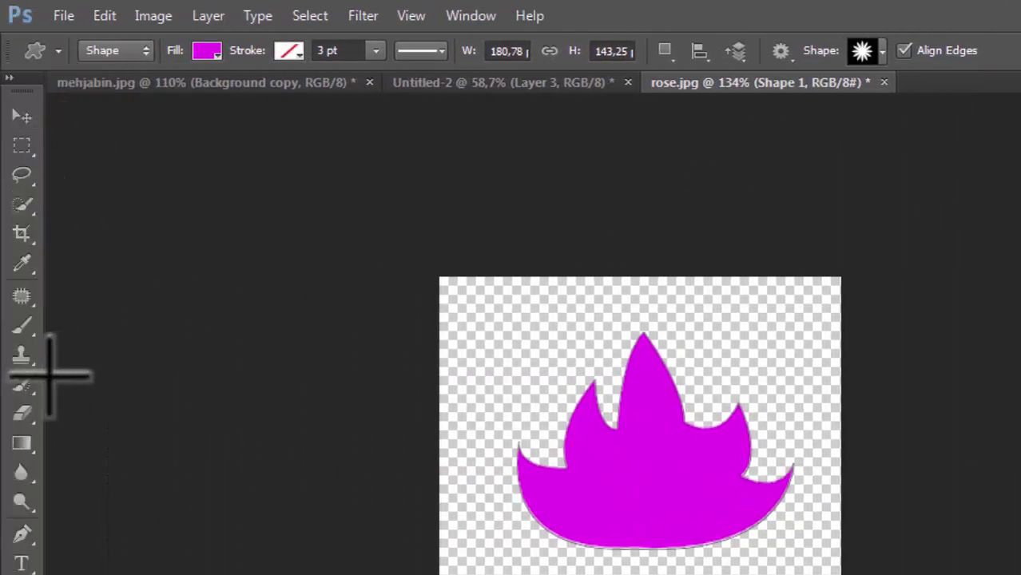
Step: Select the Brush tool and delete the 700 px brush preset
left_click(21, 324)
left_click(116, 50)
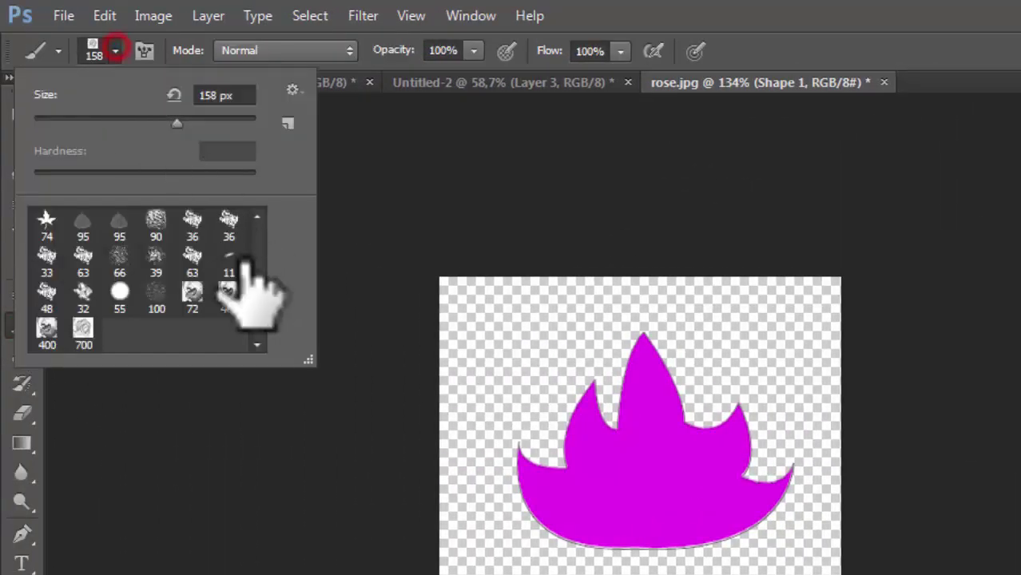
right_click(86, 326)
left_click(143, 487)
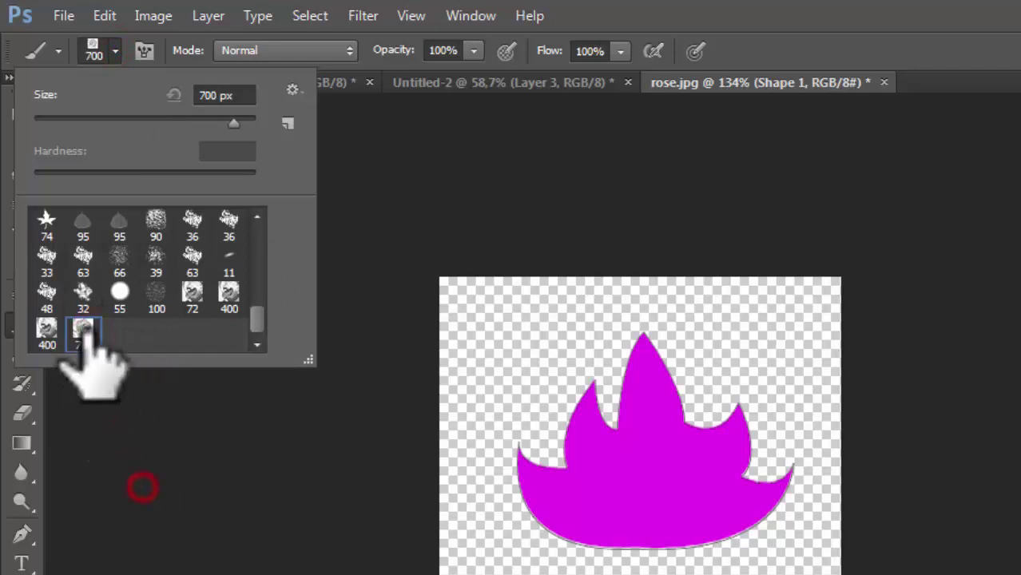
right_click(84, 326)
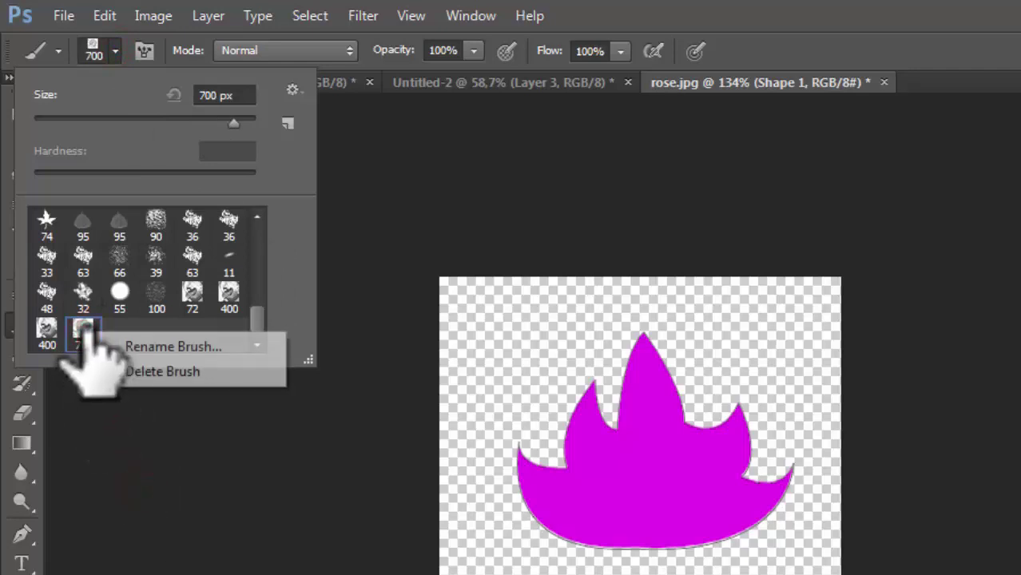
left_click(172, 371)
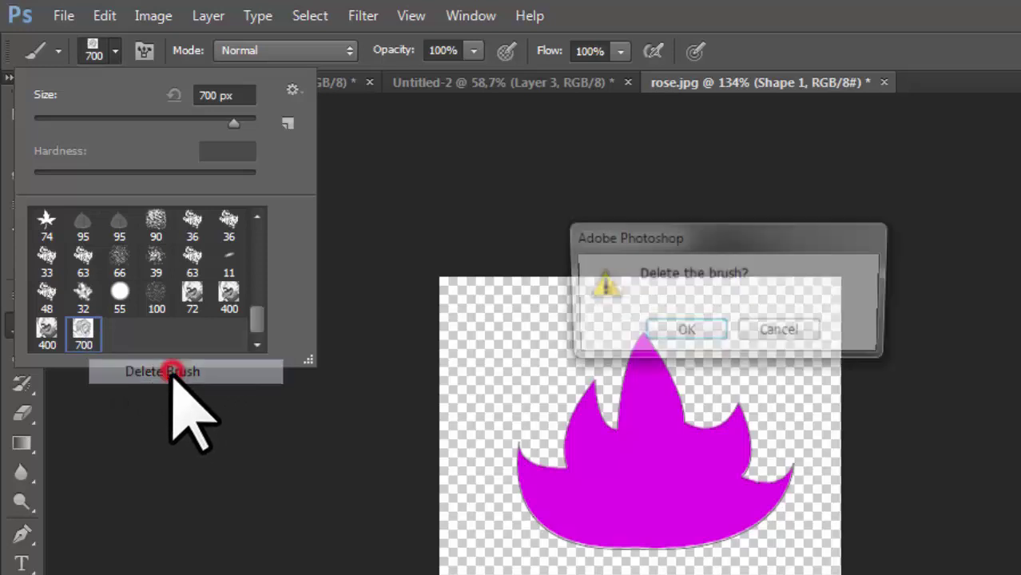
left_click(683, 331)
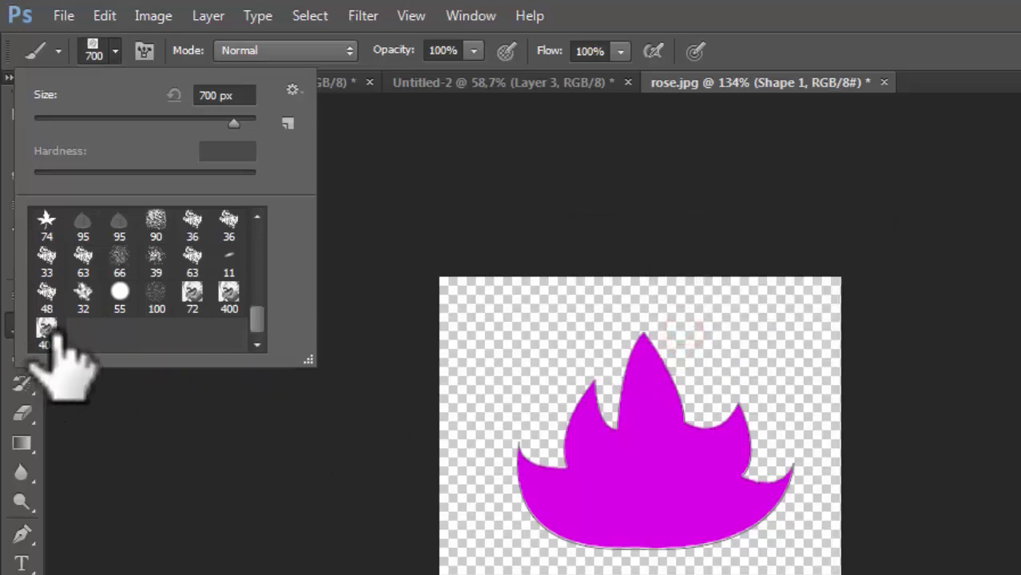
Step: Delete the 400 px brush preset
left_click(228, 294)
right_click(229, 302)
left_click(228, 318)
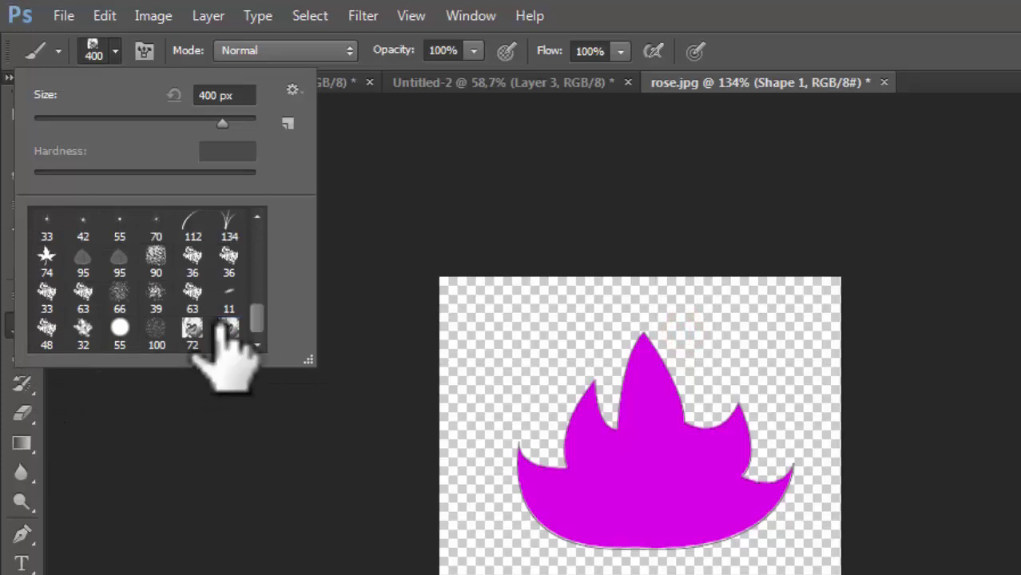
right_click(229, 333)
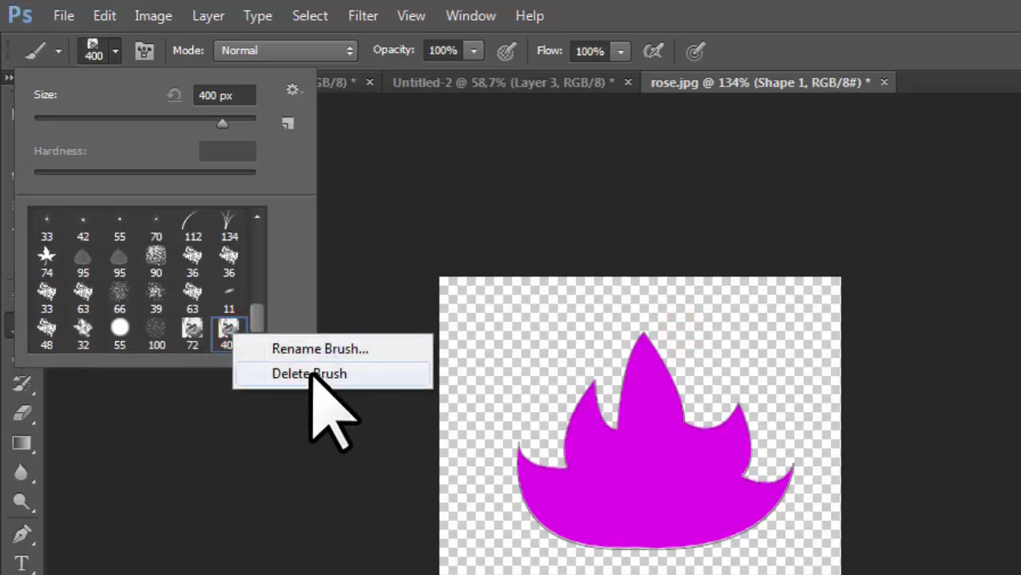
left_click(312, 373)
left_click(669, 330)
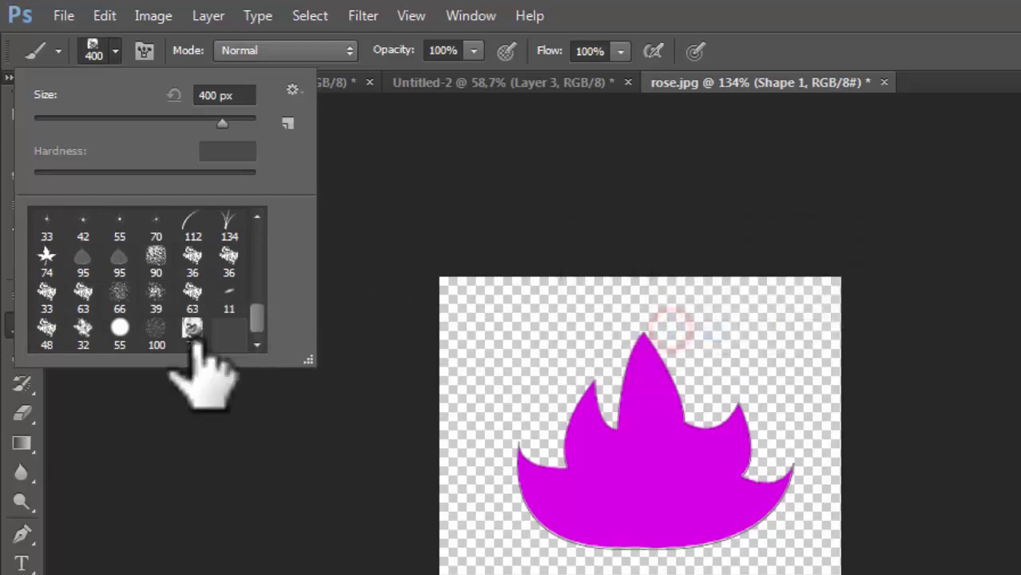
Step: Delete the 72 px brush preset and close the Brush Preset picker
right_click(192, 327)
left_click(468, 205)
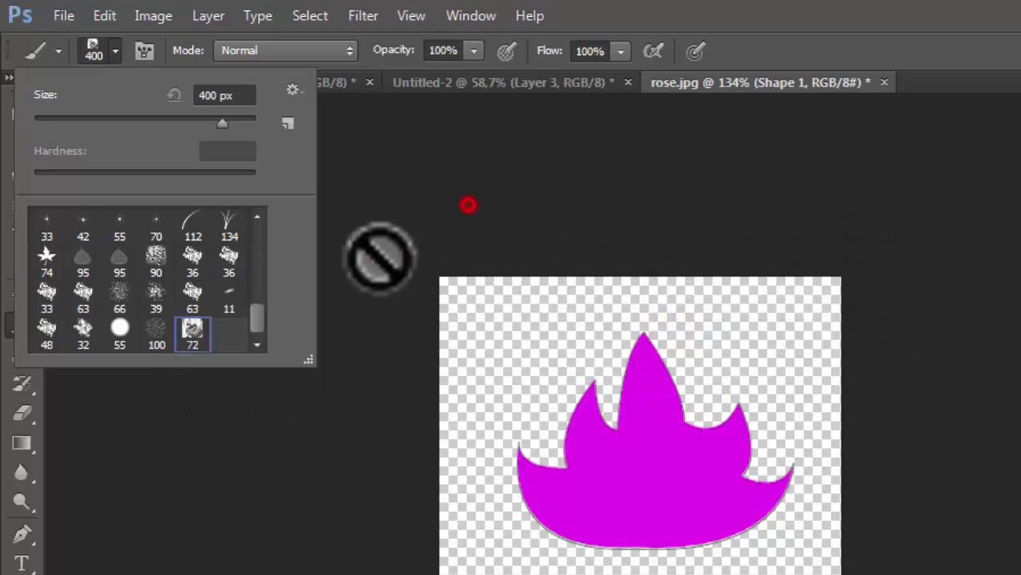
left_click(192, 322)
right_click(192, 328)
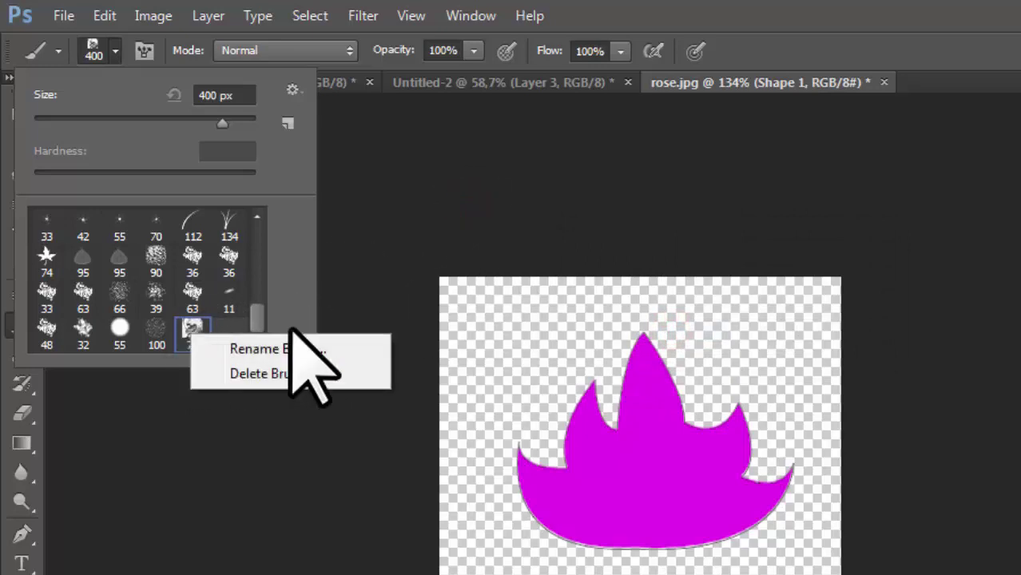
left_click(275, 374)
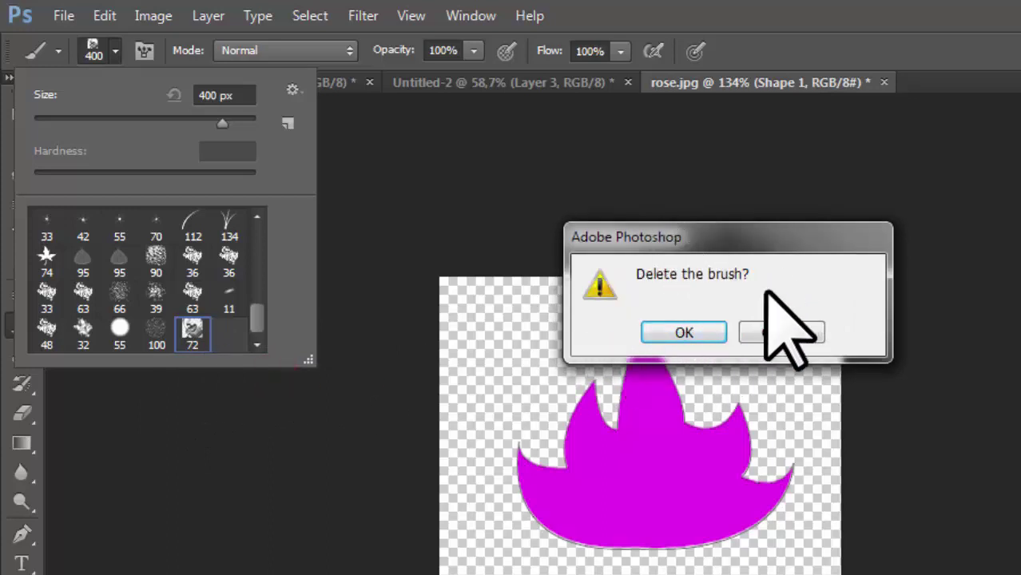
left_click(685, 331)
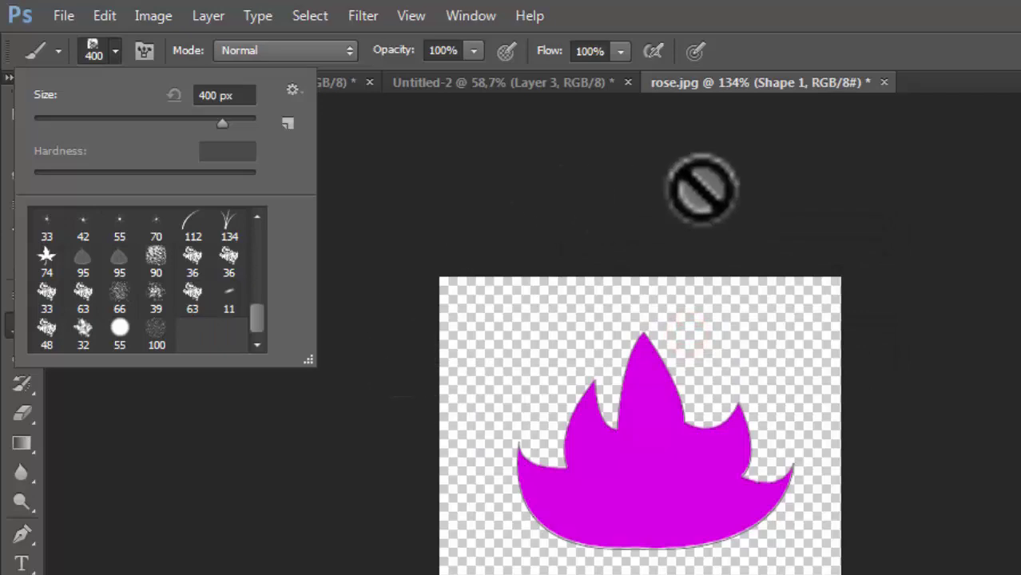
left_click(440, 101)
left_click(112, 15)
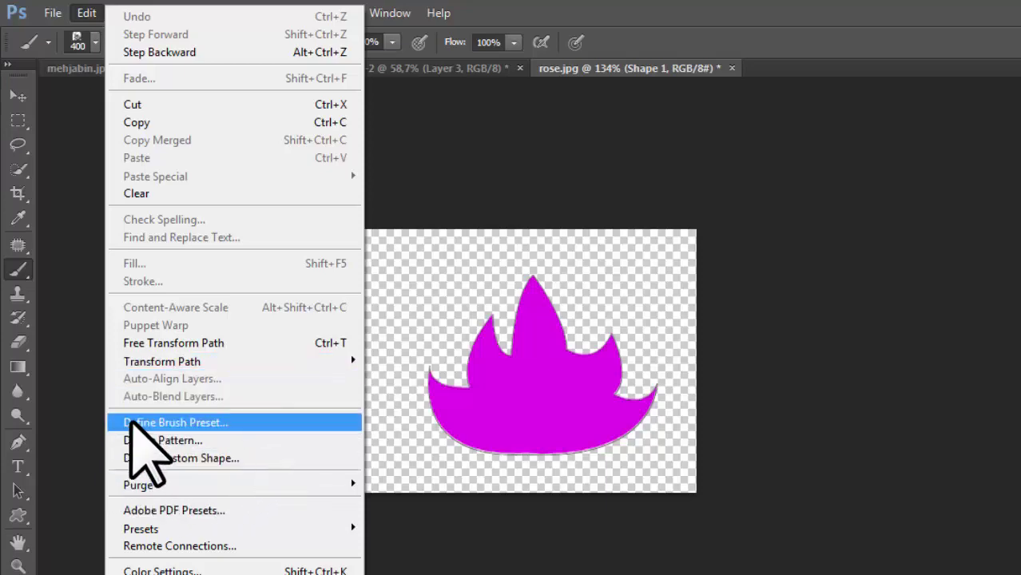
Step: Dismiss the Edit menu to return to rose.jpg with the magenta flame
key("Escape")
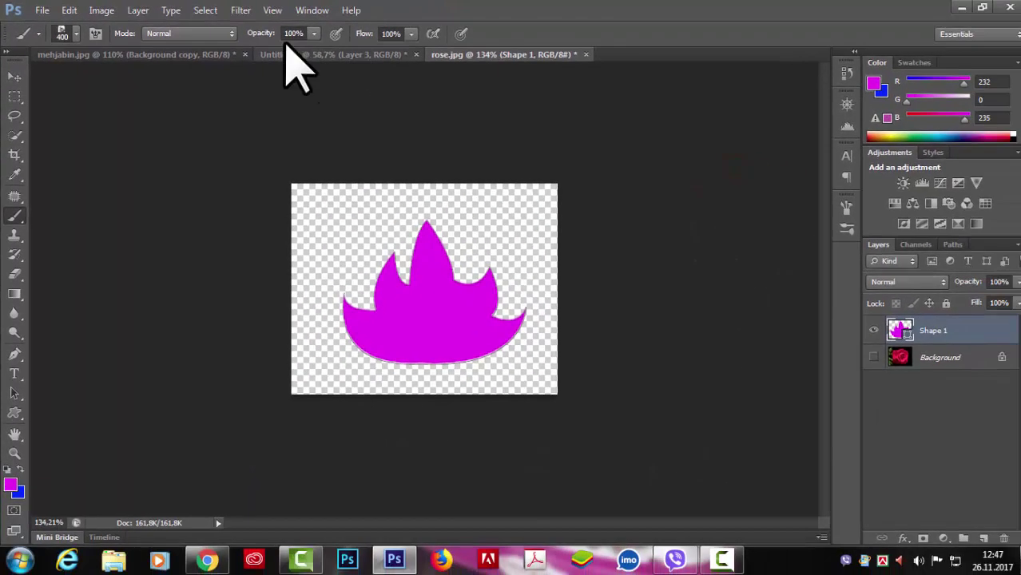
Step: View the mehjabin.jpg portrait briefly, then switch back to the Untitled-2 document
left_click(230, 72)
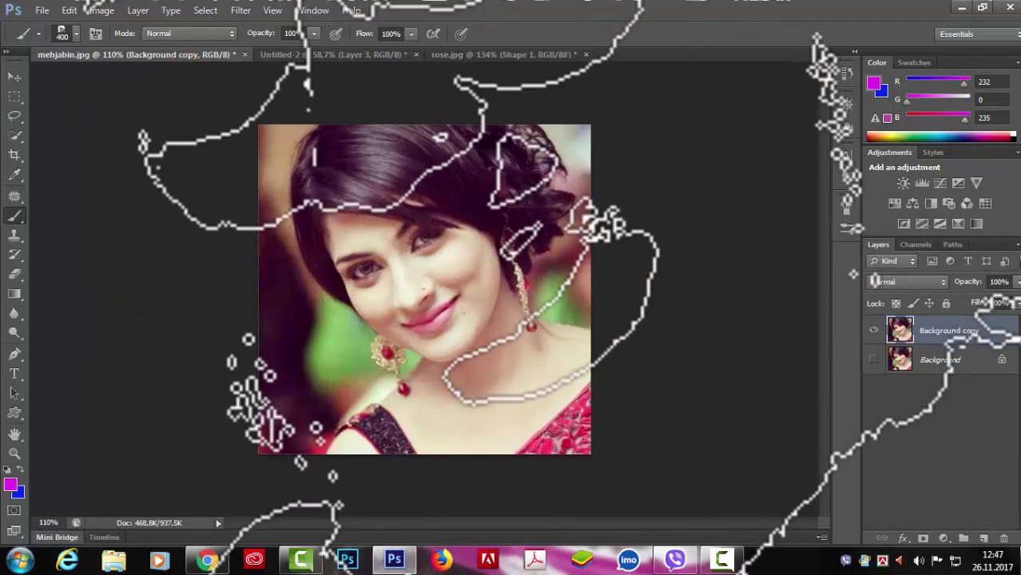
left_click(385, 54)
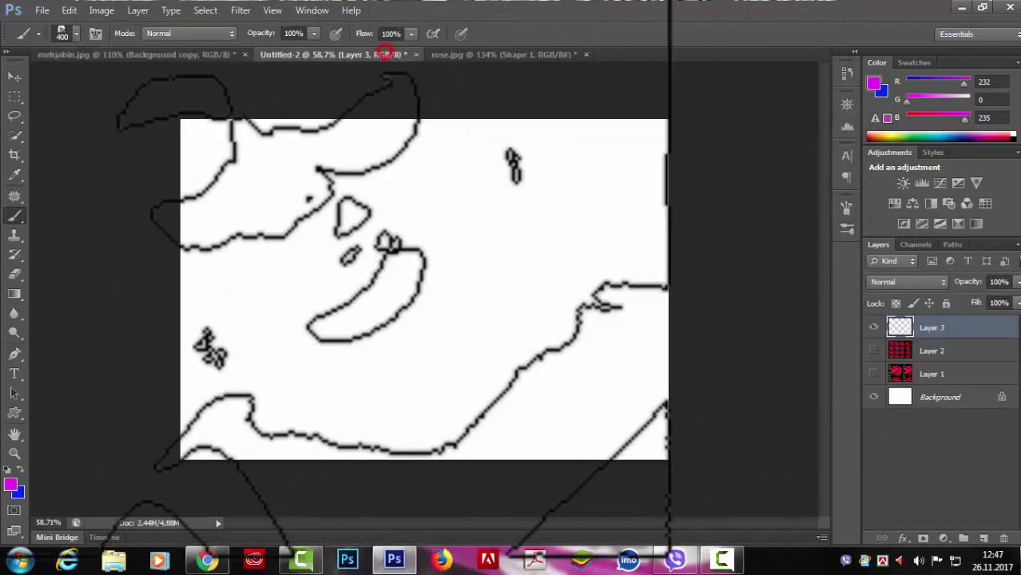